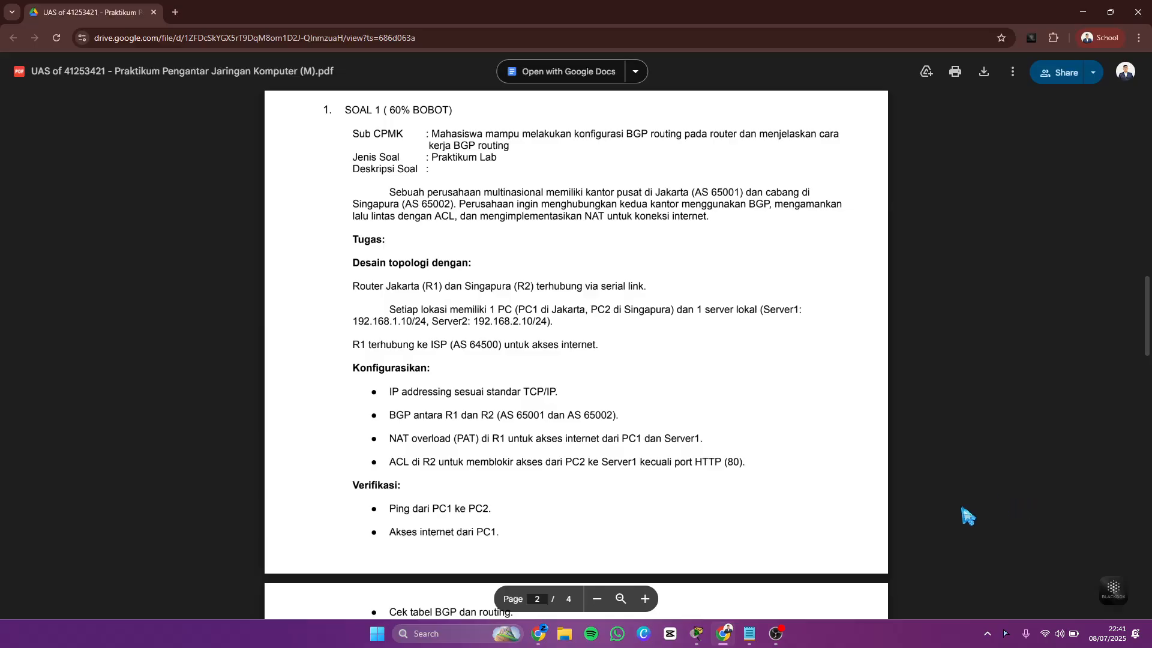
Switch to Cisco Packet Tracer and inspect the device details of the routers, PCs and servers in the Jakarta and Singapore areas
{"action": "mouse_move", "coordinate": [710, 643]}
{"action": "left_click", "coordinate": [657, 599]}
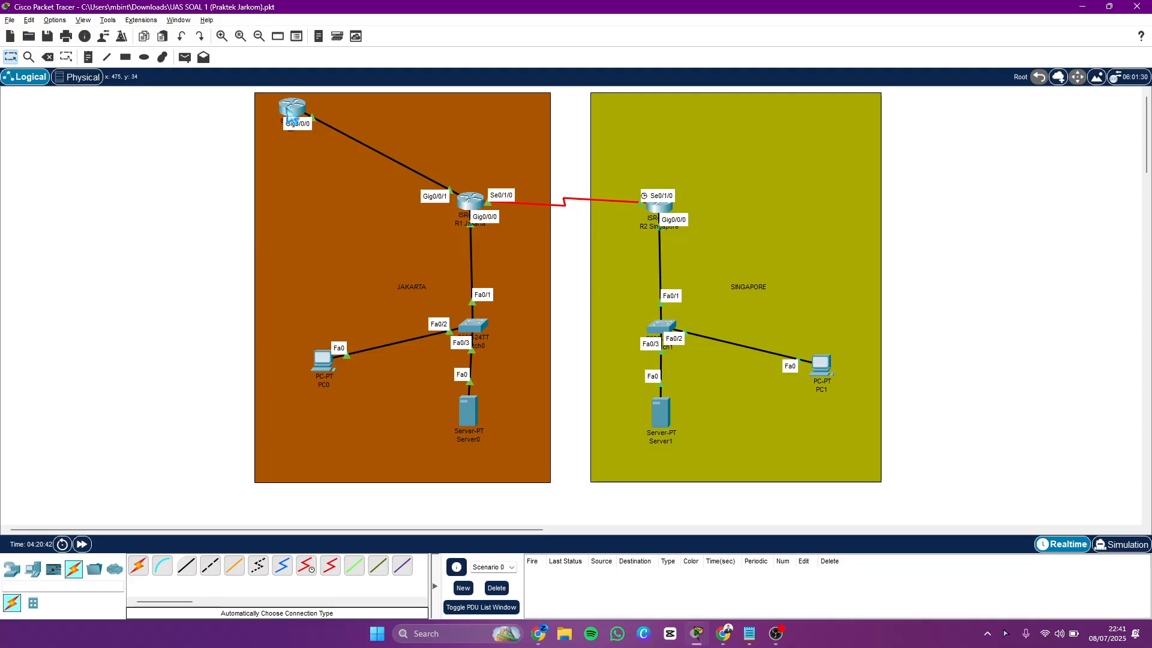
{"action": "mouse_move", "coordinate": [289, 113]}
{"action": "mouse_move", "coordinate": [471, 206]}
{"action": "mouse_move", "coordinate": [332, 365]}
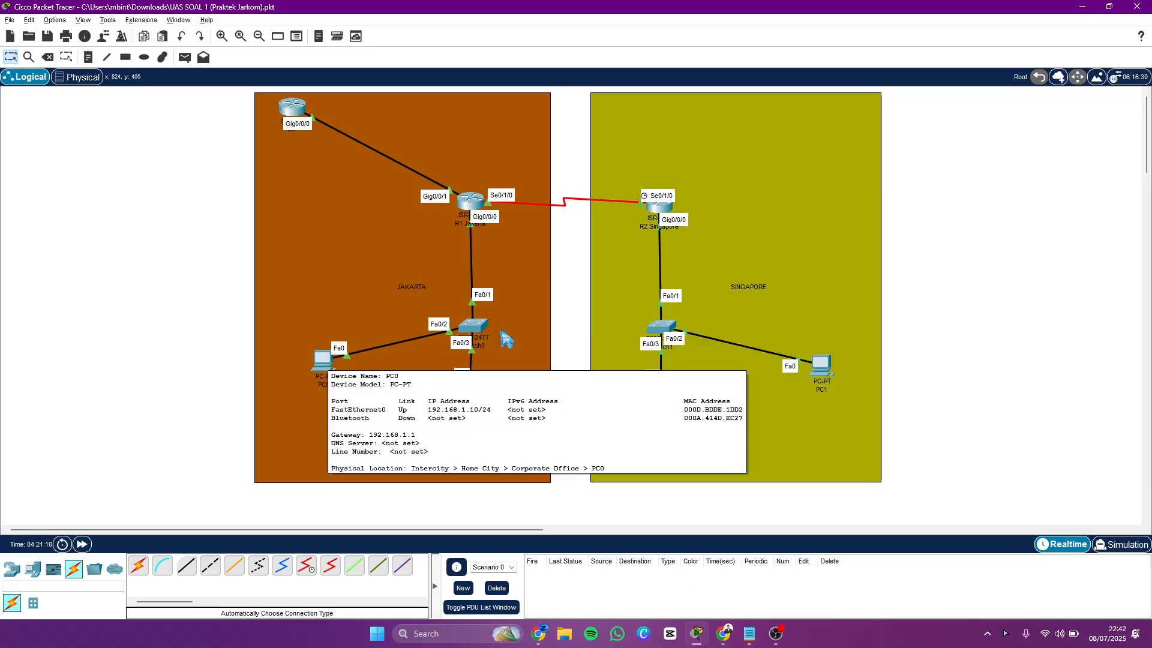
{"action": "mouse_move", "coordinate": [474, 410]}
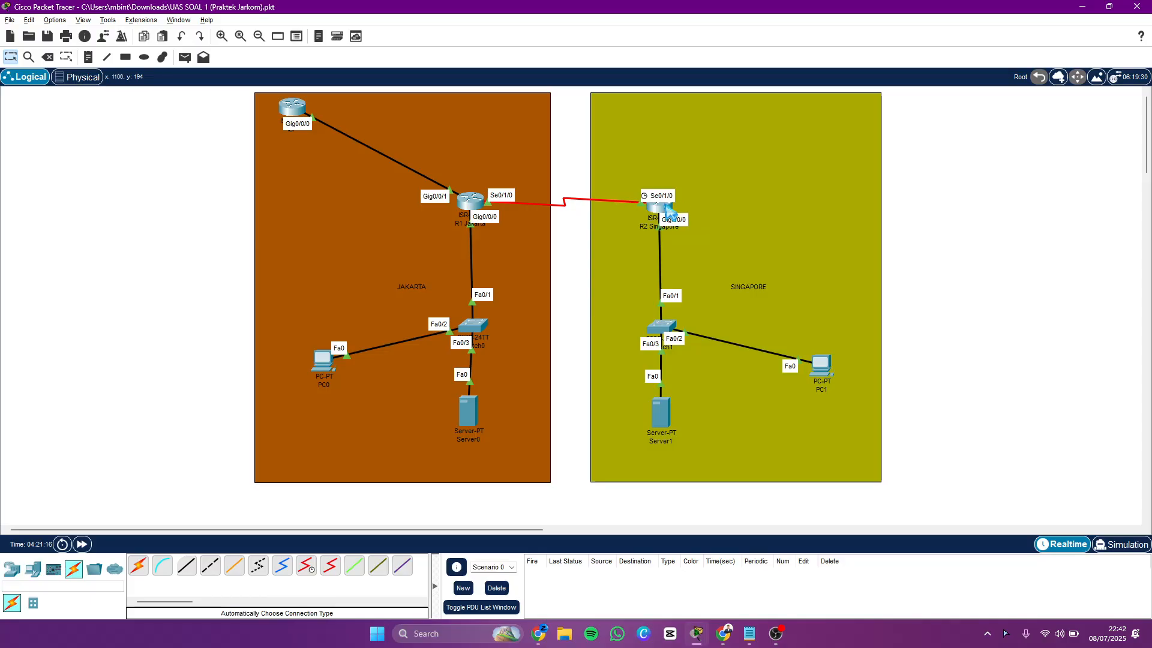
{"action": "mouse_move", "coordinate": [670, 213]}
{"action": "mouse_move", "coordinate": [830, 375]}
{"action": "mouse_move", "coordinate": [664, 412]}
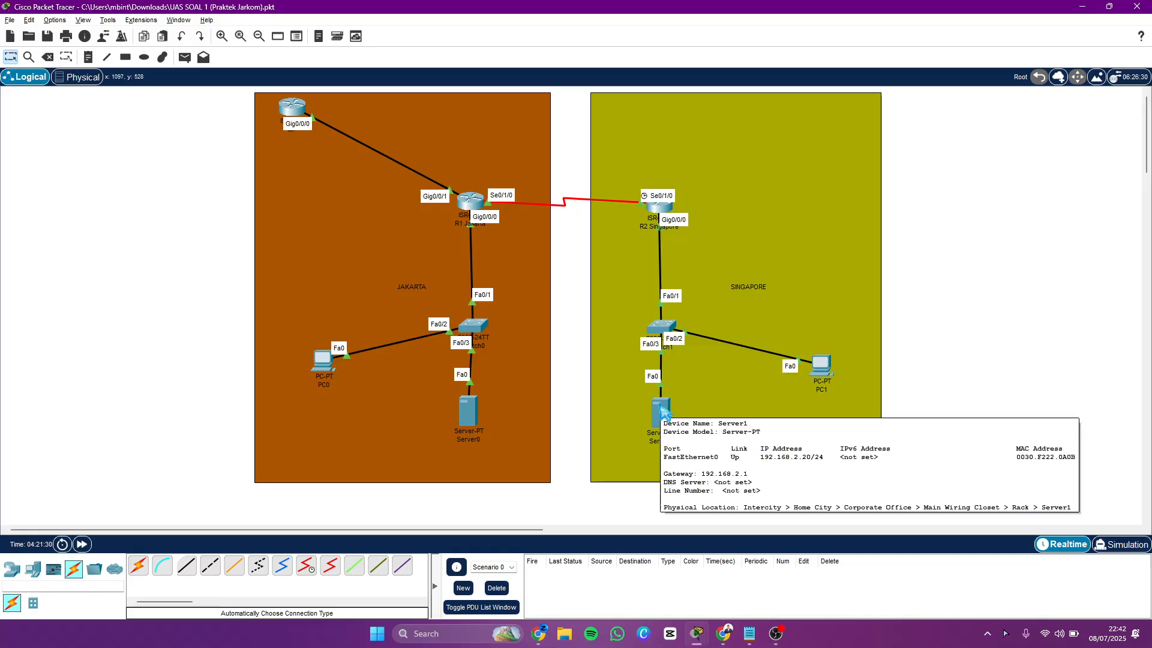
Open the R1 Jakarta command line and highlight the commands that address and enable its GigabitEthernet and serial interfaces
{"action": "left_click", "coordinate": [471, 201]}
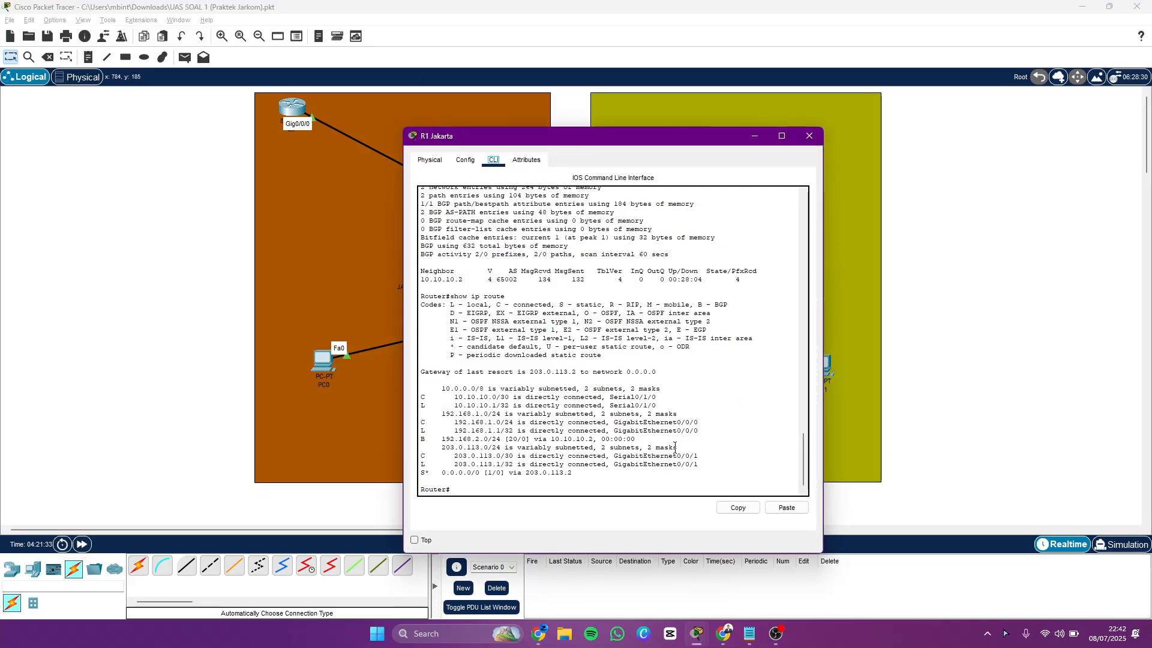
{"action": "scroll", "coordinate": [675, 446], "scroll_direction": "up", "scroll_amount": 15}
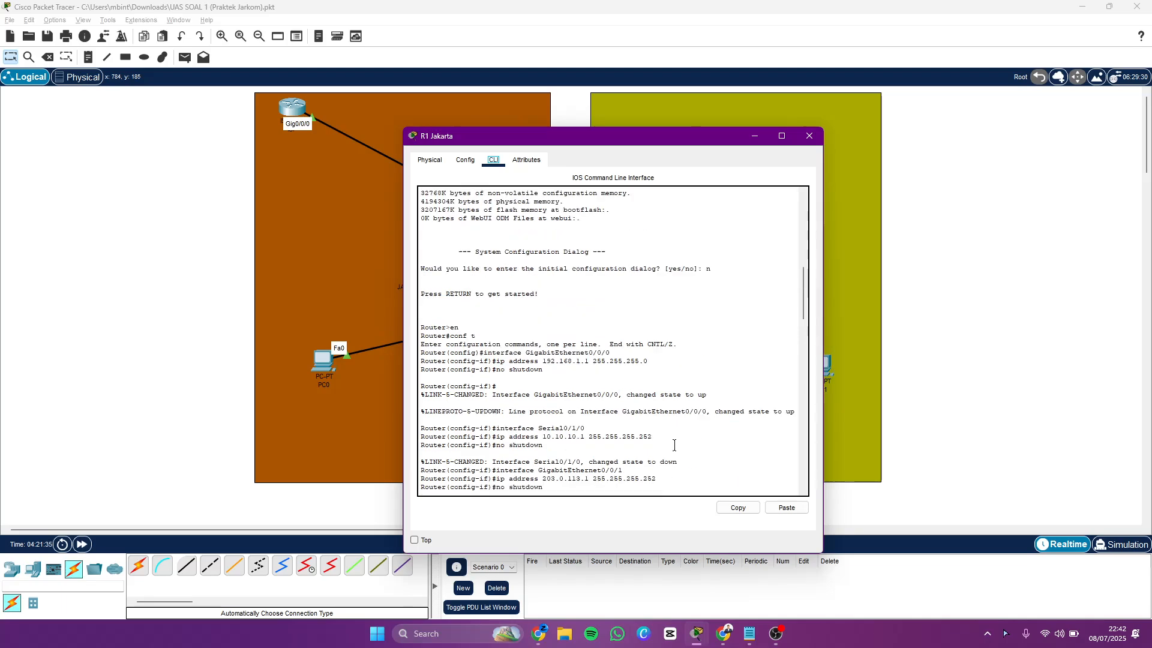
{"action": "scroll", "coordinate": [674, 445], "scroll_direction": "up", "scroll_amount": 10}
{"action": "scroll", "coordinate": [675, 443], "scroll_direction": "up", "scroll_amount": 2}
{"action": "scroll", "coordinate": [674, 444], "scroll_direction": "down", "scroll_amount": 10}
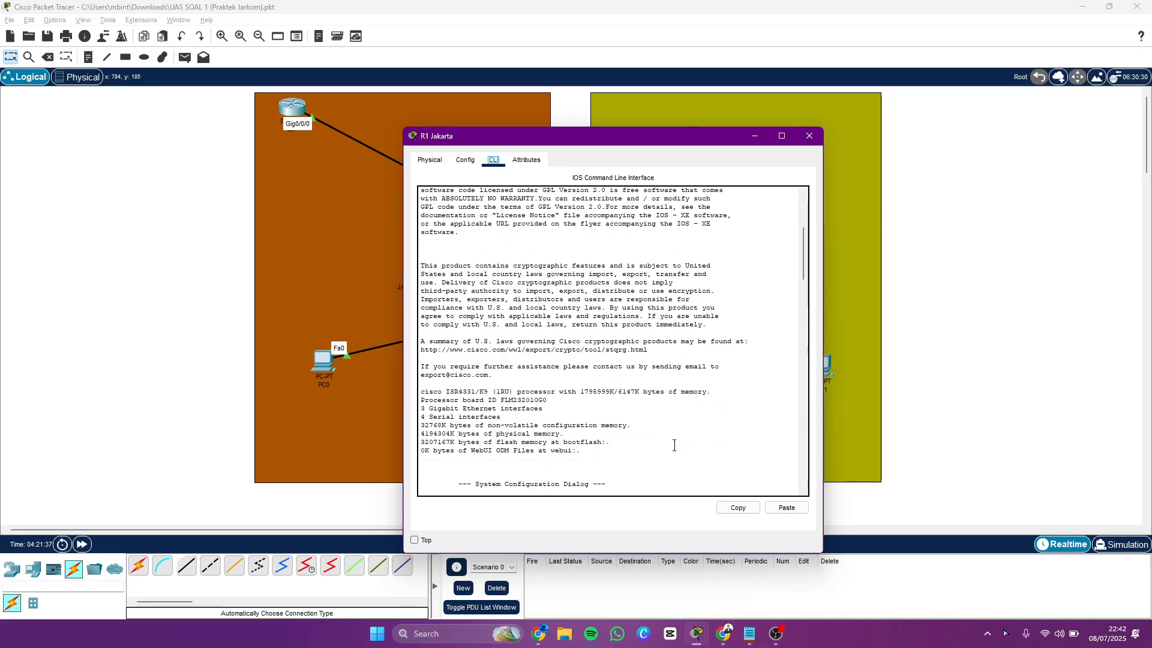
{"action": "scroll", "coordinate": [675, 445], "scroll_direction": "down", "scroll_amount": 3}
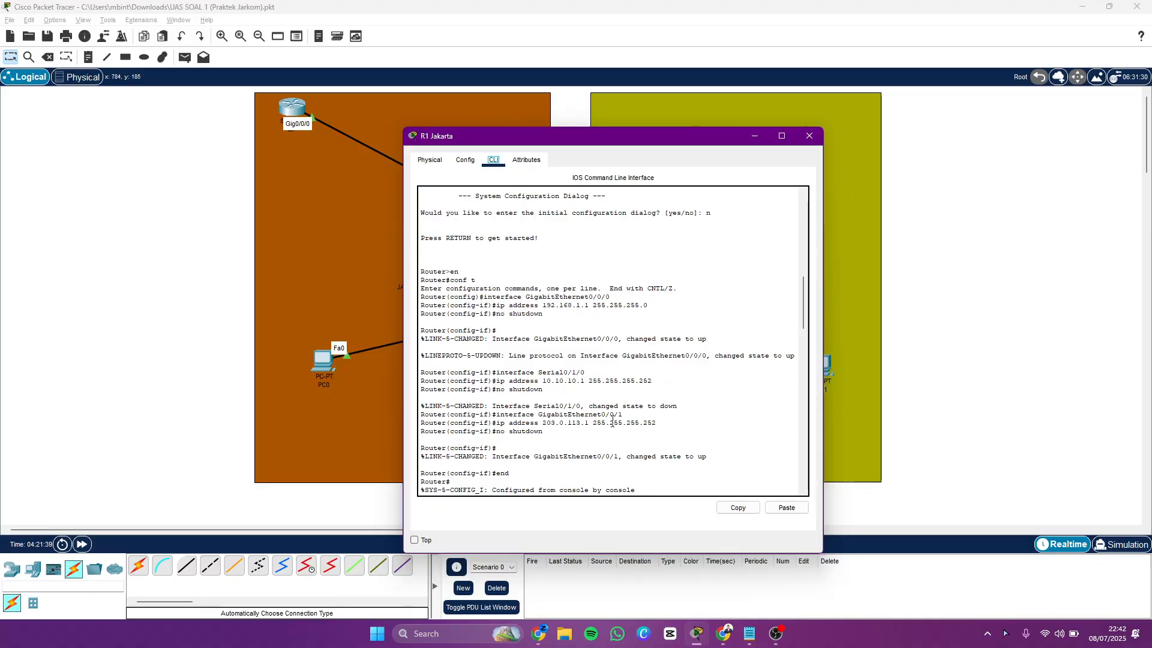
{"action": "left_click_drag", "start_coordinate": [423, 300], "coordinate": [624, 439]}
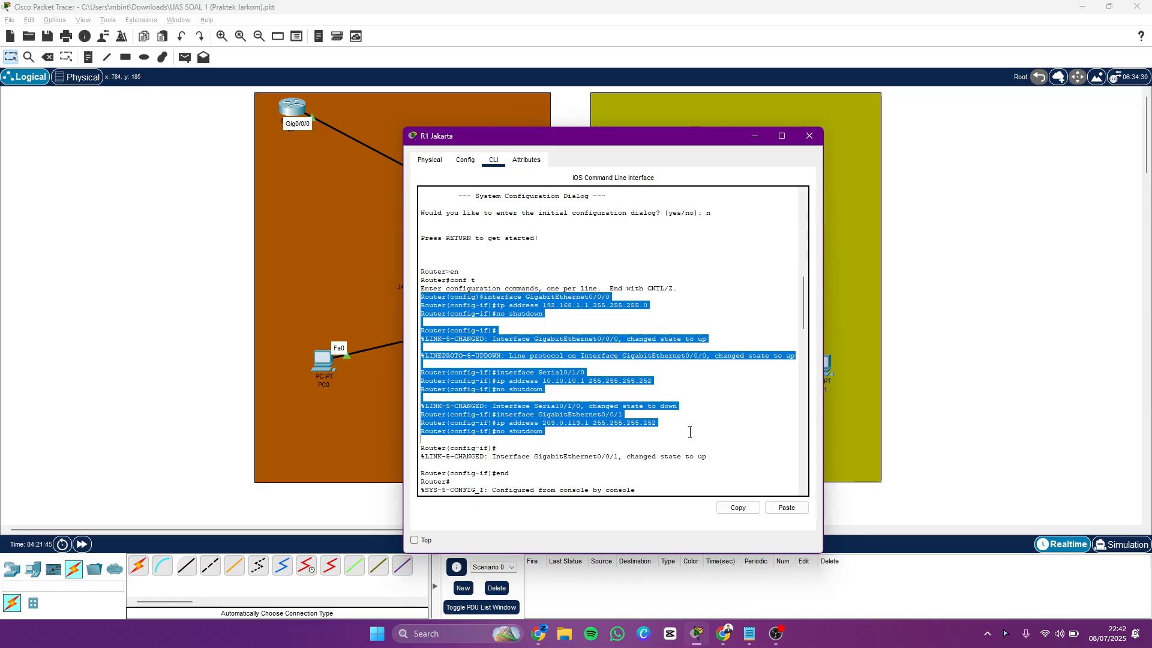
{"action": "scroll", "coordinate": [690, 432], "scroll_direction": "down", "scroll_amount": 3}
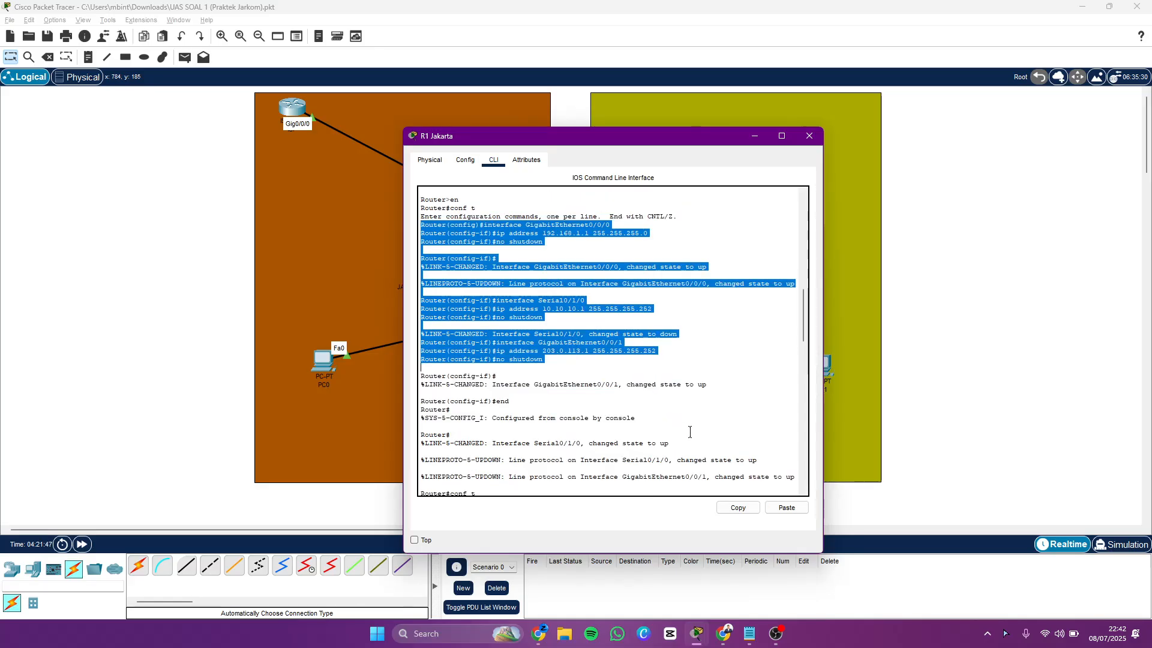
Highlight R1's BGP commands and check them against the AS numbers in the assignment PDF, returning to the R1 command line
{"action": "scroll", "coordinate": [690, 432], "scroll_direction": "down", "scroll_amount": 4}
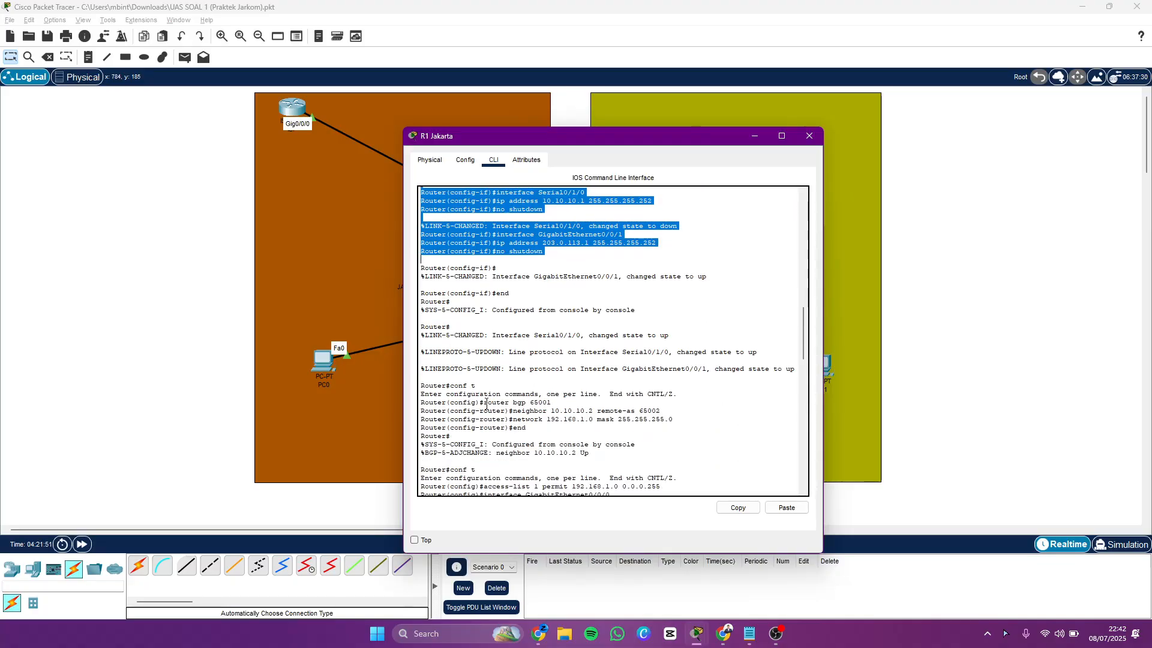
{"action": "left_click", "coordinate": [486, 403]}
{"action": "left_click_drag", "start_coordinate": [425, 406], "coordinate": [642, 451]}
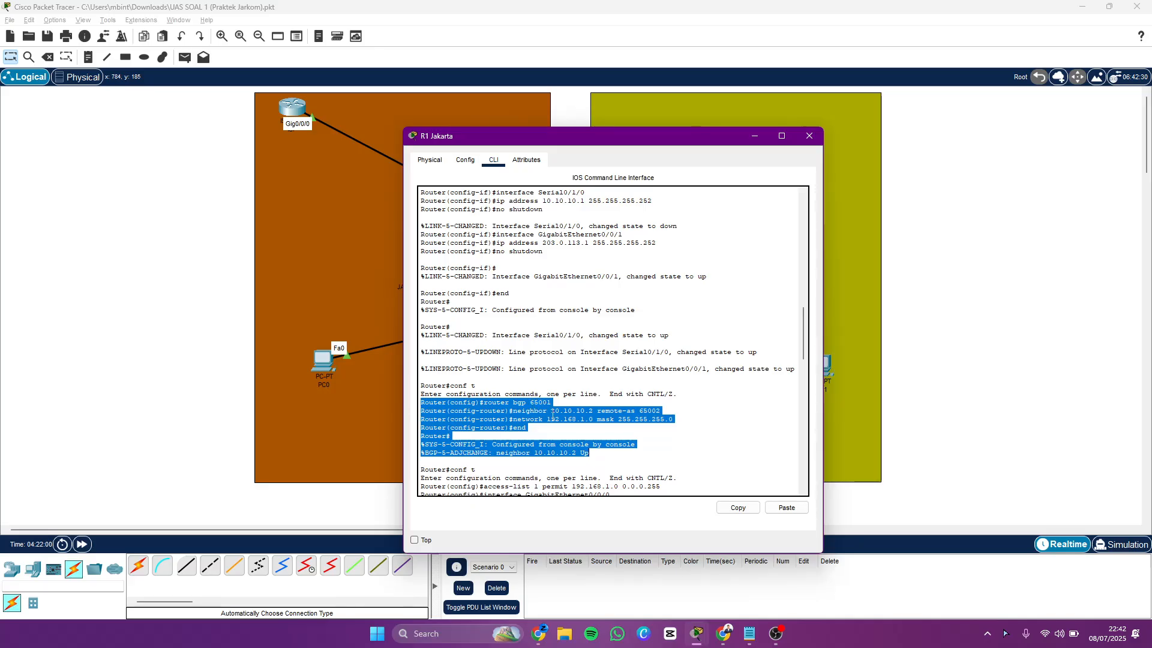
{"action": "left_click", "coordinate": [724, 634]}
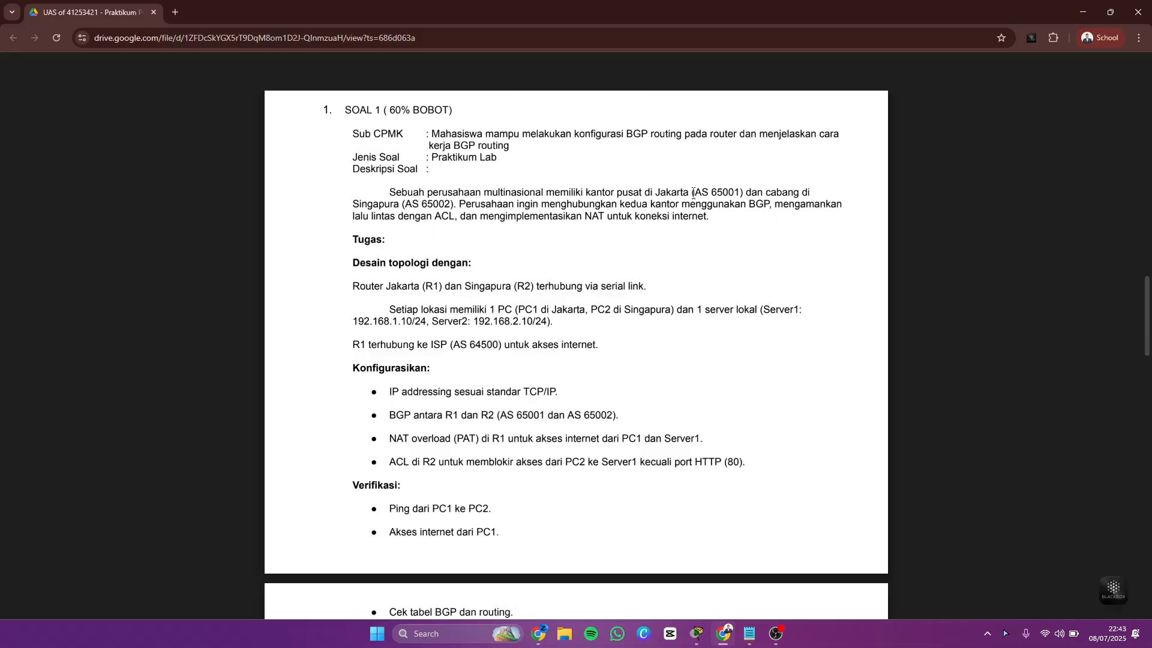
{"action": "key", "text": "alt+Tab"}
{"action": "key", "text": "alt+Tab"}
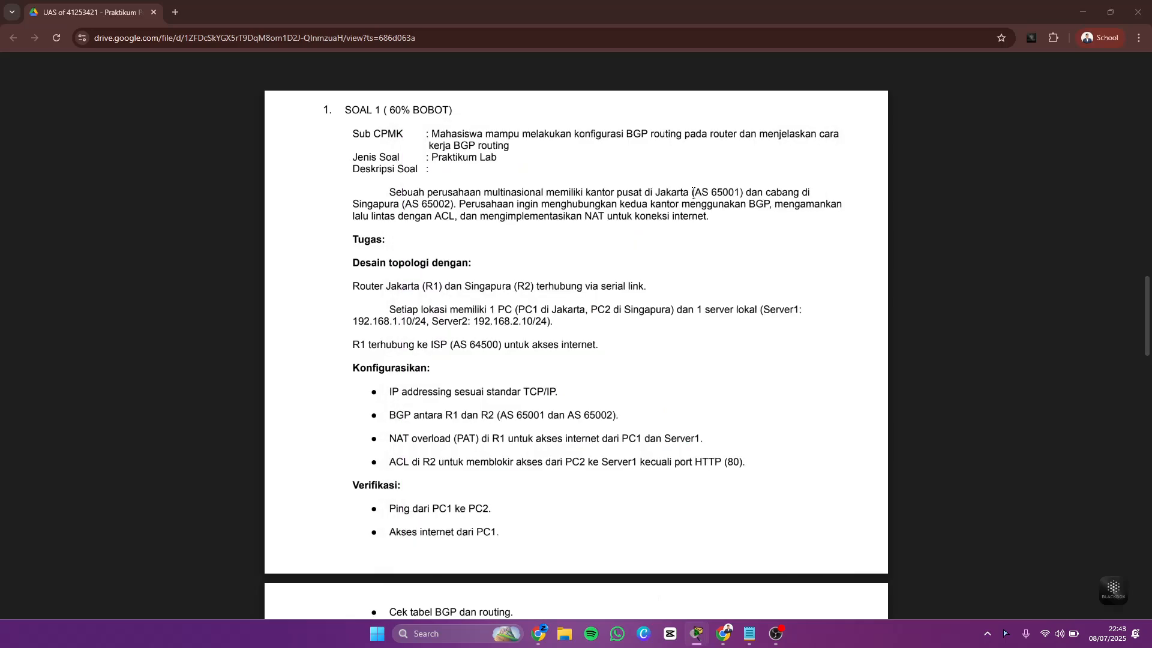
{"action": "left_click", "coordinate": [1078, 10]}
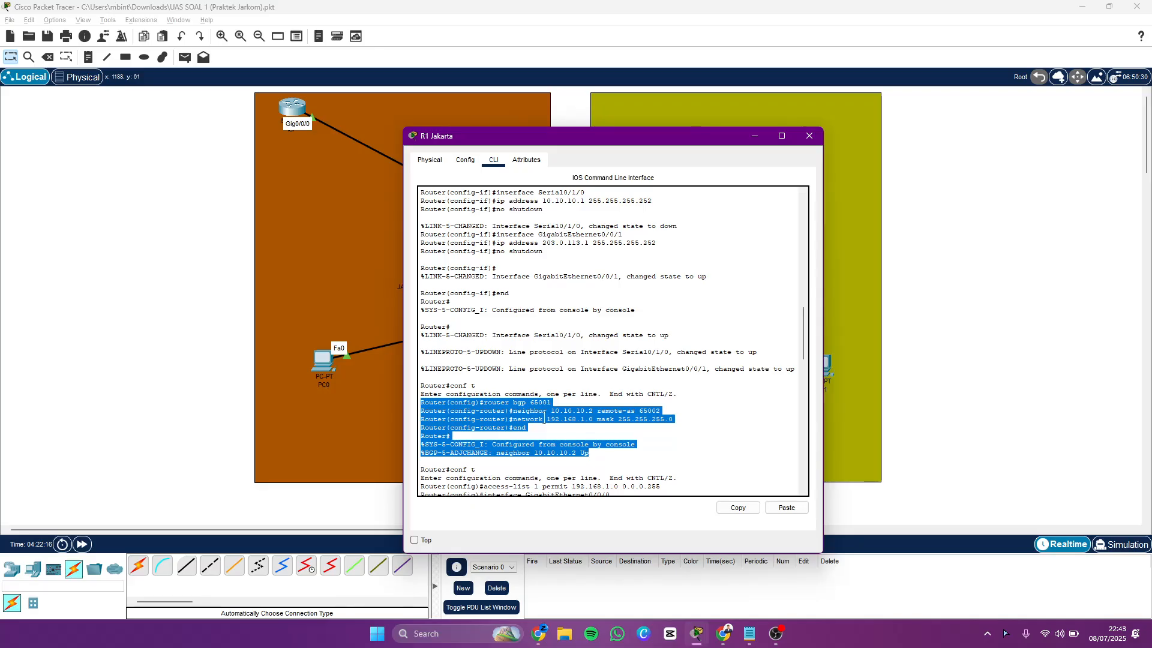
Review R1's NAT overload and default route commands, highlighting the inside and outside interface lines, and close the router window
{"action": "scroll", "coordinate": [544, 420], "scroll_direction": "down", "scroll_amount": 4}
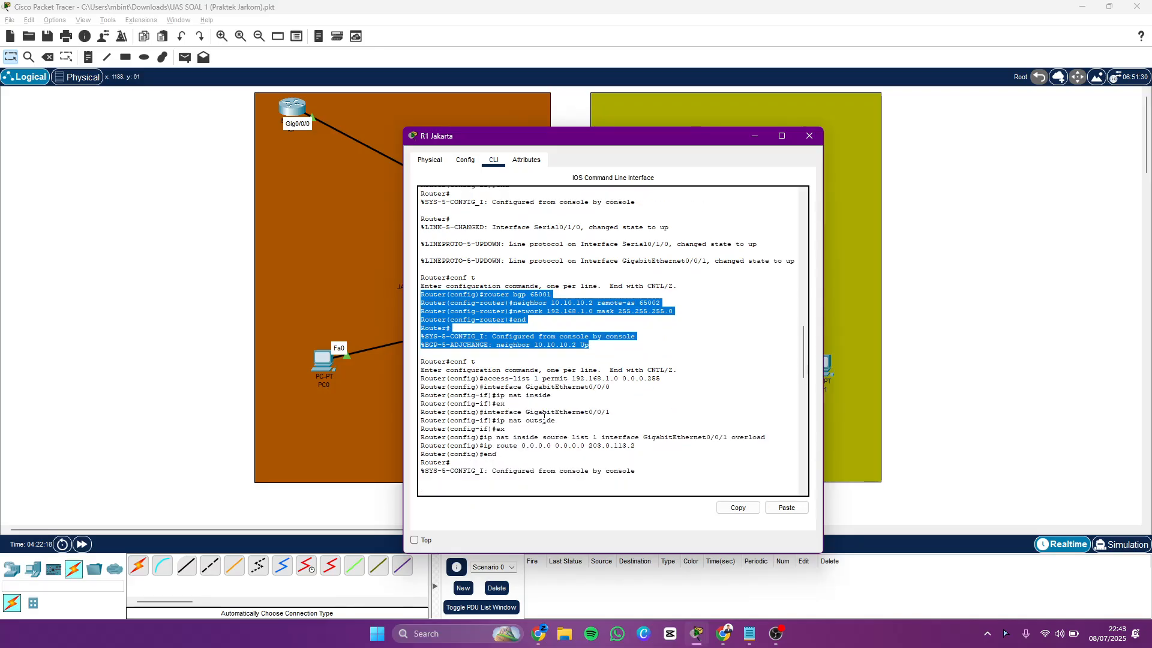
{"action": "left_click_drag", "start_coordinate": [493, 396], "coordinate": [498, 455]}
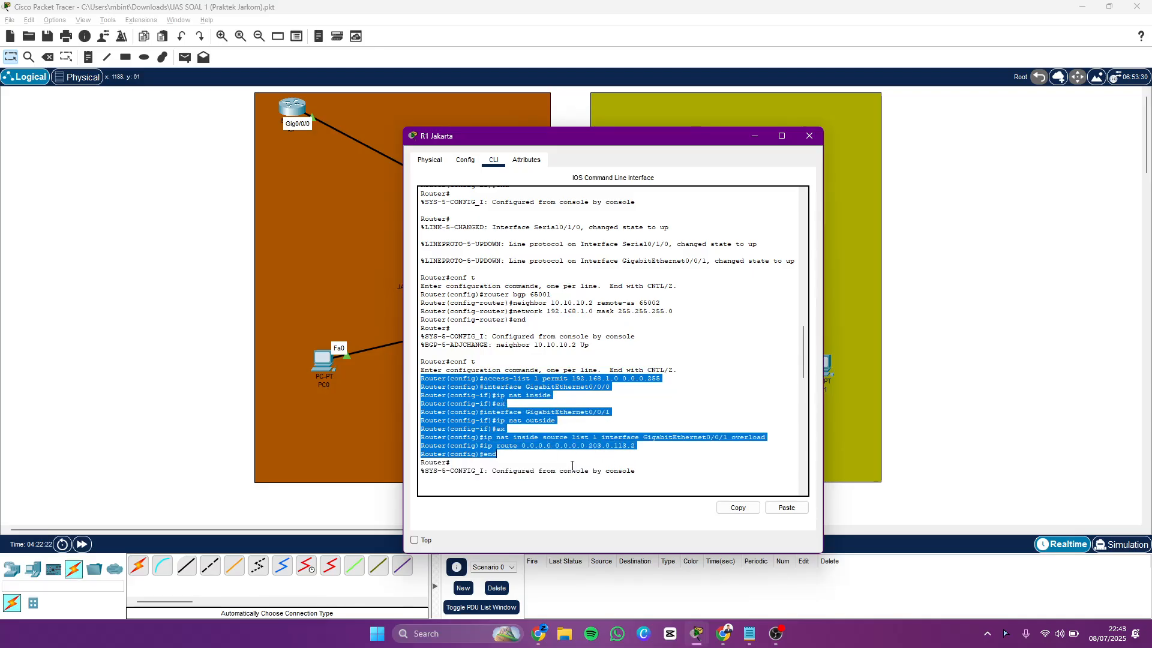
{"action": "left_click", "coordinate": [649, 449]}
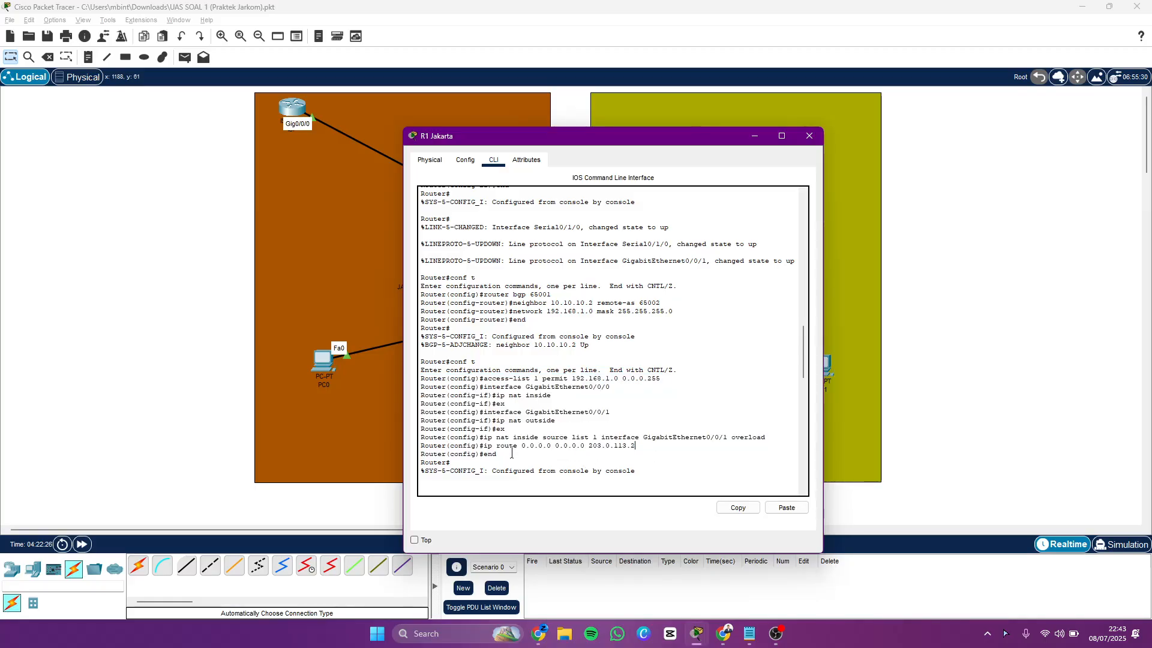
{"action": "left_click_drag", "start_coordinate": [643, 442], "coordinate": [729, 442]}
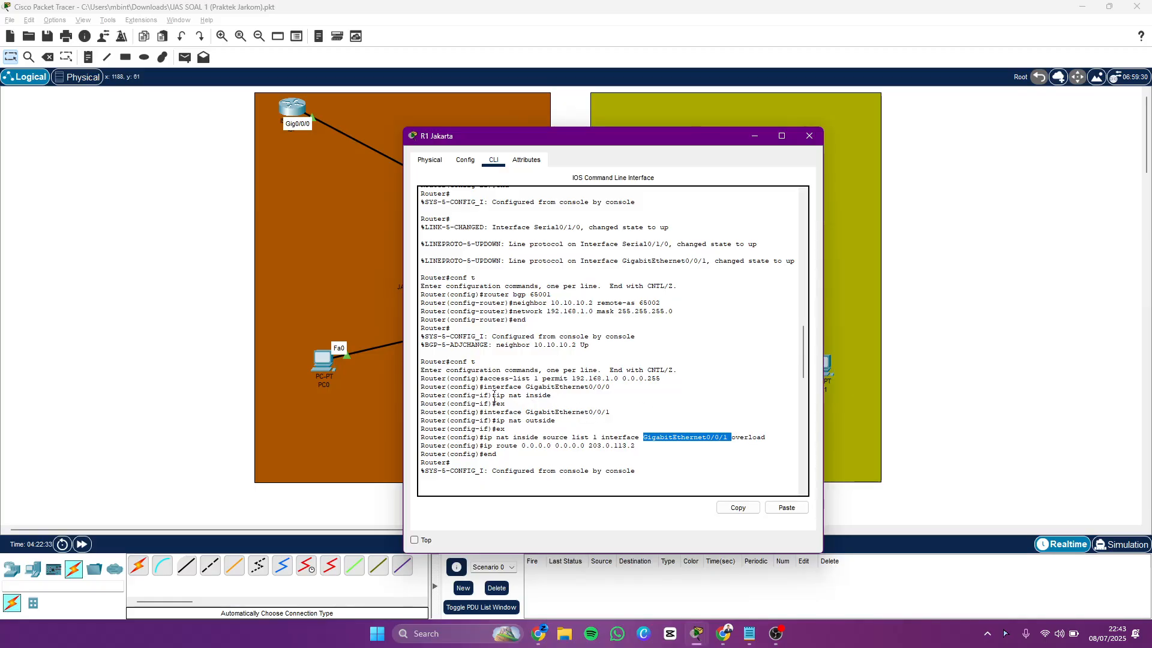
{"action": "left_click_drag", "start_coordinate": [494, 396], "coordinate": [546, 413]}
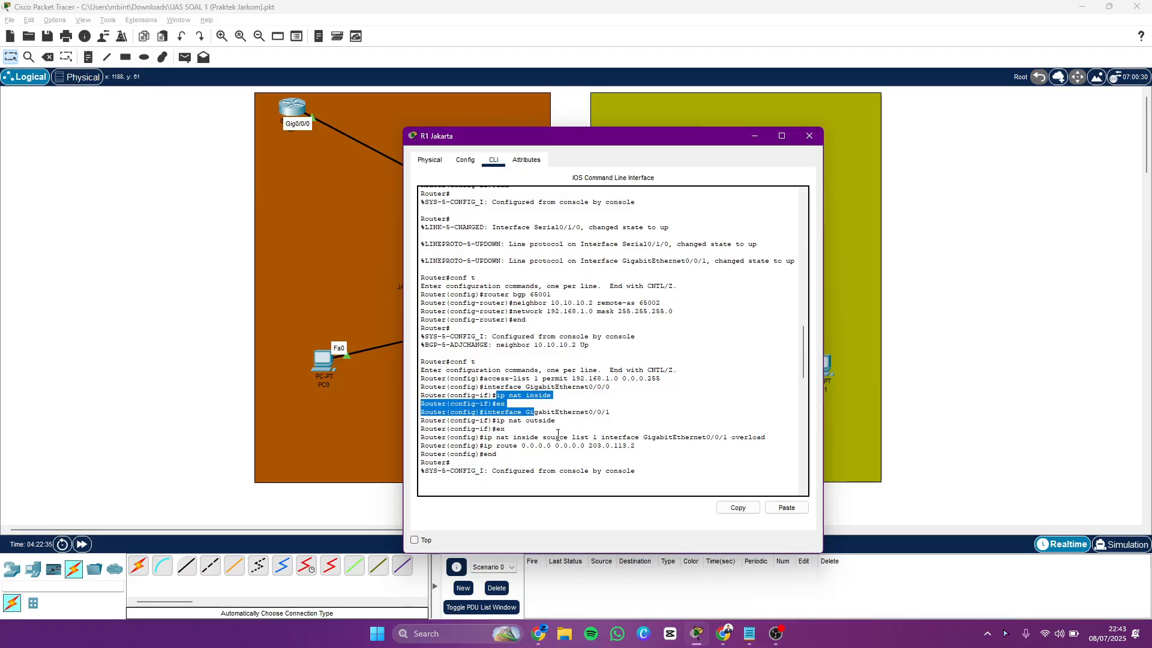
{"action": "left_click", "coordinate": [557, 433]}
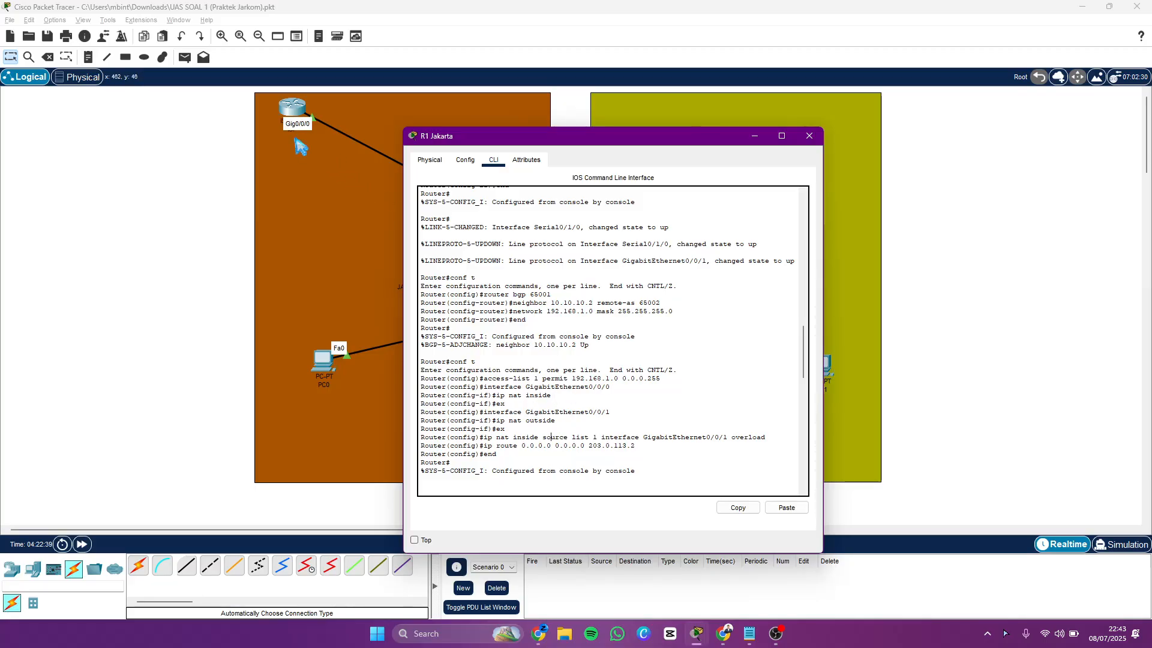
{"action": "scroll", "coordinate": [602, 422], "scroll_direction": "down", "scroll_amount": 20}
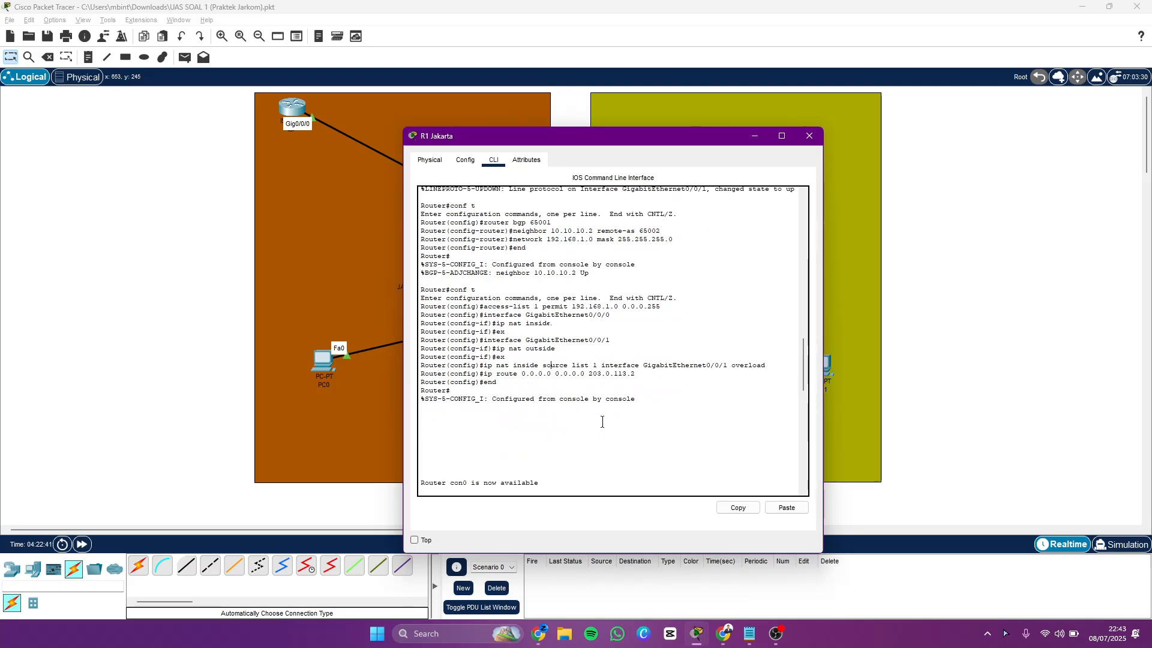
{"action": "scroll", "coordinate": [602, 421], "scroll_direction": "up", "scroll_amount": 20}
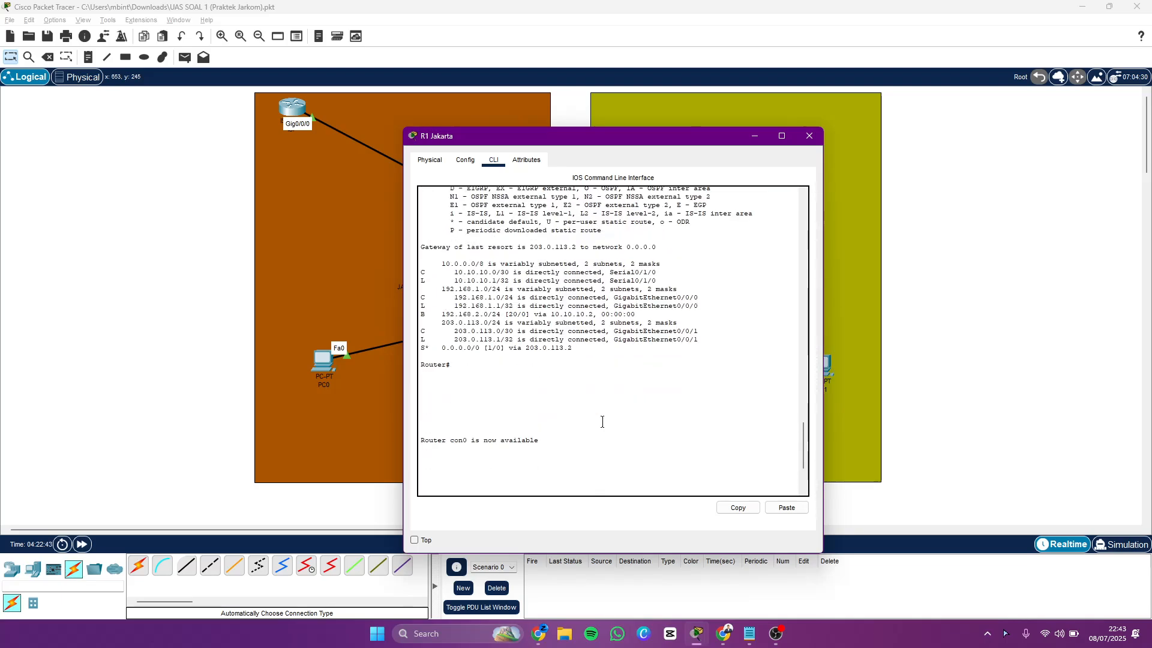
{"action": "scroll", "coordinate": [602, 421], "scroll_direction": "up", "scroll_amount": 7}
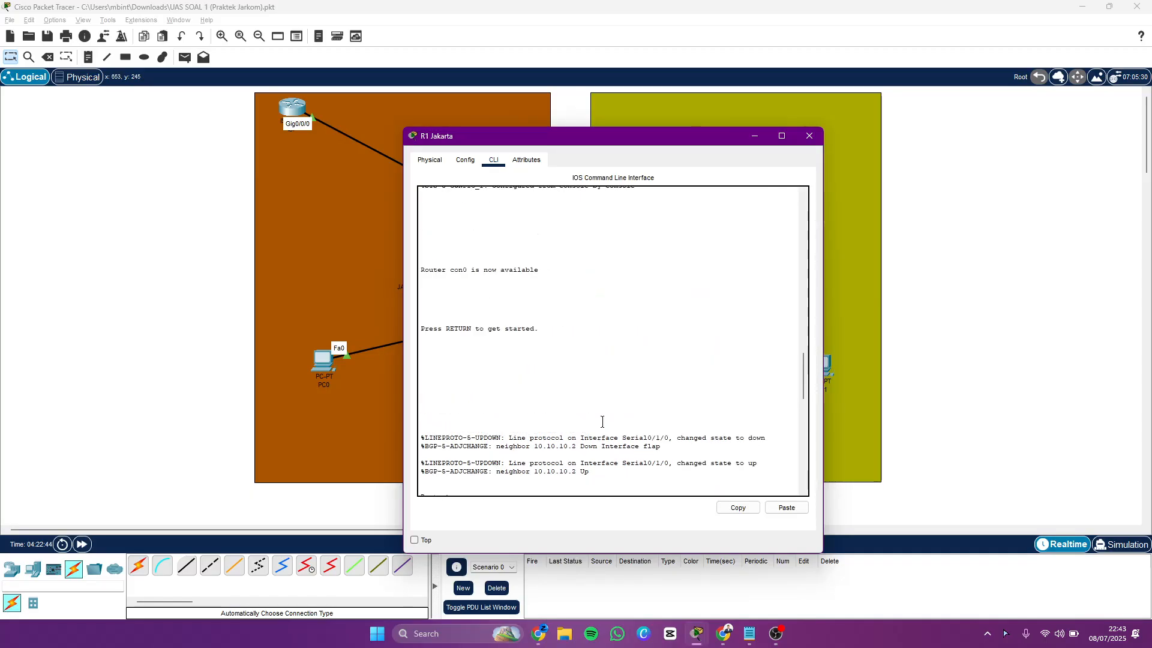
{"action": "scroll", "coordinate": [602, 422], "scroll_direction": "up", "scroll_amount": 2}
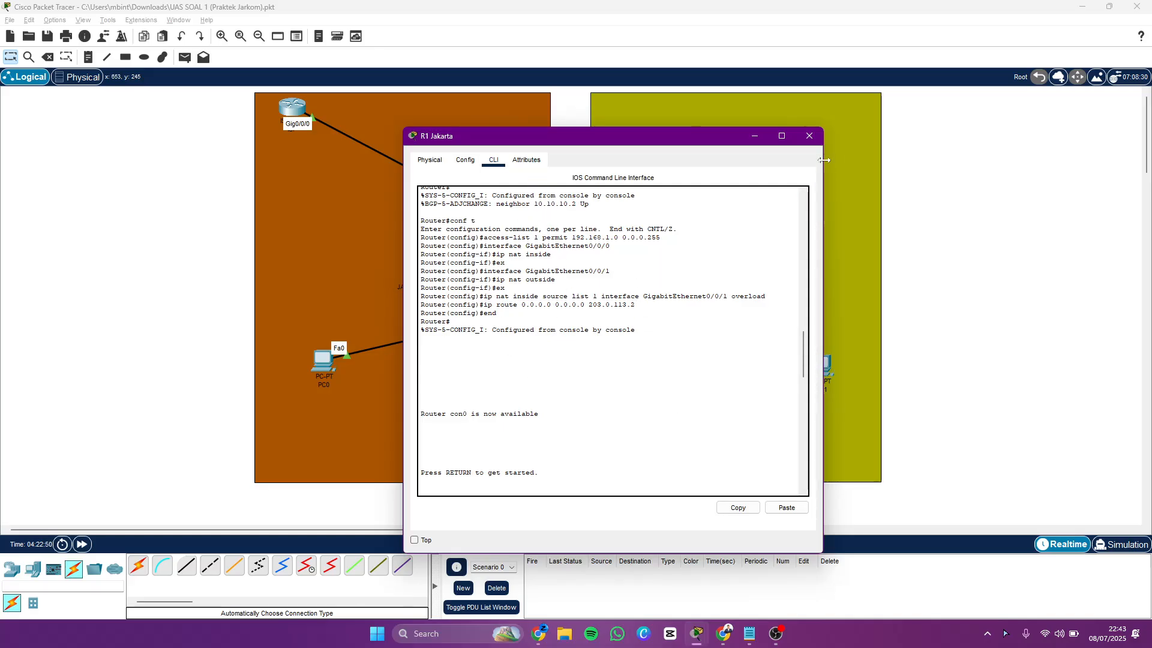
{"action": "left_click", "coordinate": [809, 136]}
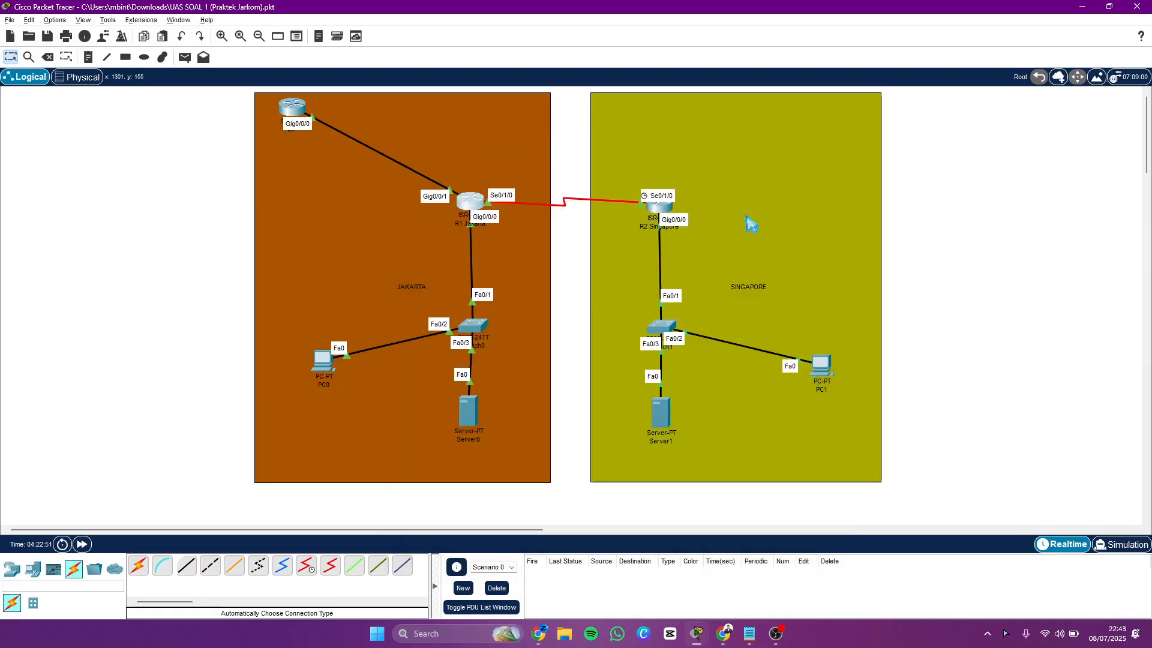
Open the R2 Singapore command line and highlight the commands that address and enable GigabitEthernet0/0/0 and Serial0/1/0
{"action": "left_click", "coordinate": [648, 215]}
{"action": "scroll", "coordinate": [584, 375], "scroll_direction": "up", "scroll_amount": 10}
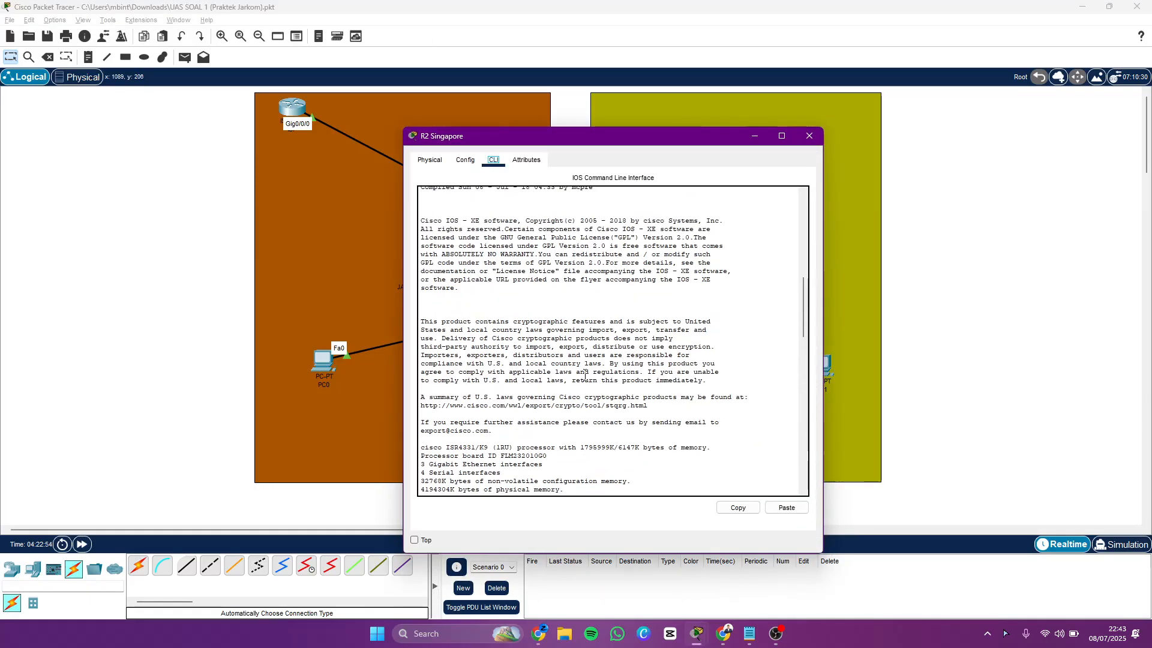
{"action": "scroll", "coordinate": [585, 375], "scroll_direction": "down", "scroll_amount": 5}
{"action": "scroll", "coordinate": [567, 366], "scroll_direction": "down", "scroll_amount": 5}
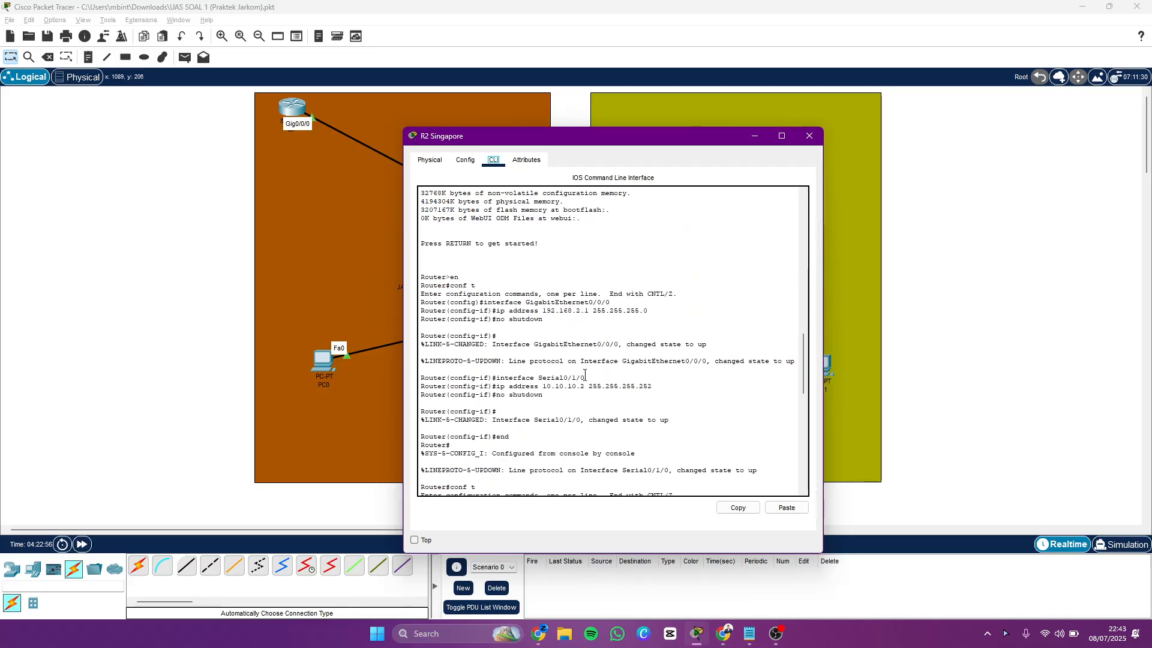
{"action": "left_click_drag", "start_coordinate": [418, 303], "coordinate": [691, 394]}
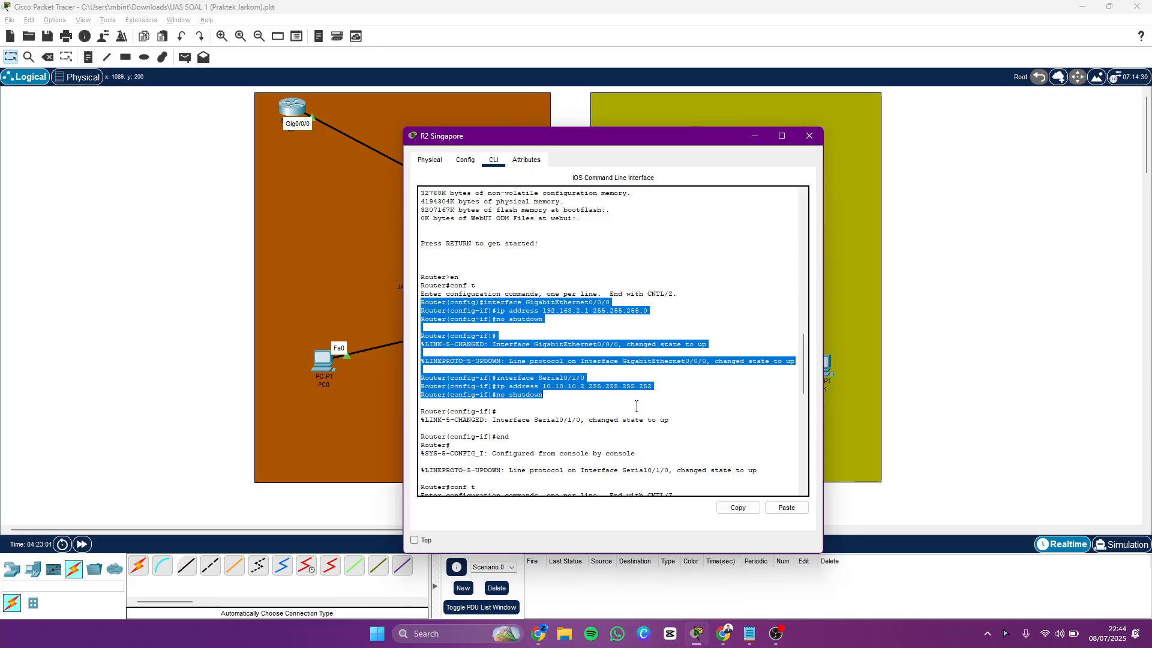
Highlight R2's BGP commands with its AS number, and the access-list 101 commands applied to GigabitEthernet0/0/0
{"action": "scroll", "coordinate": [636, 406], "scroll_direction": "down", "scroll_amount": 5}
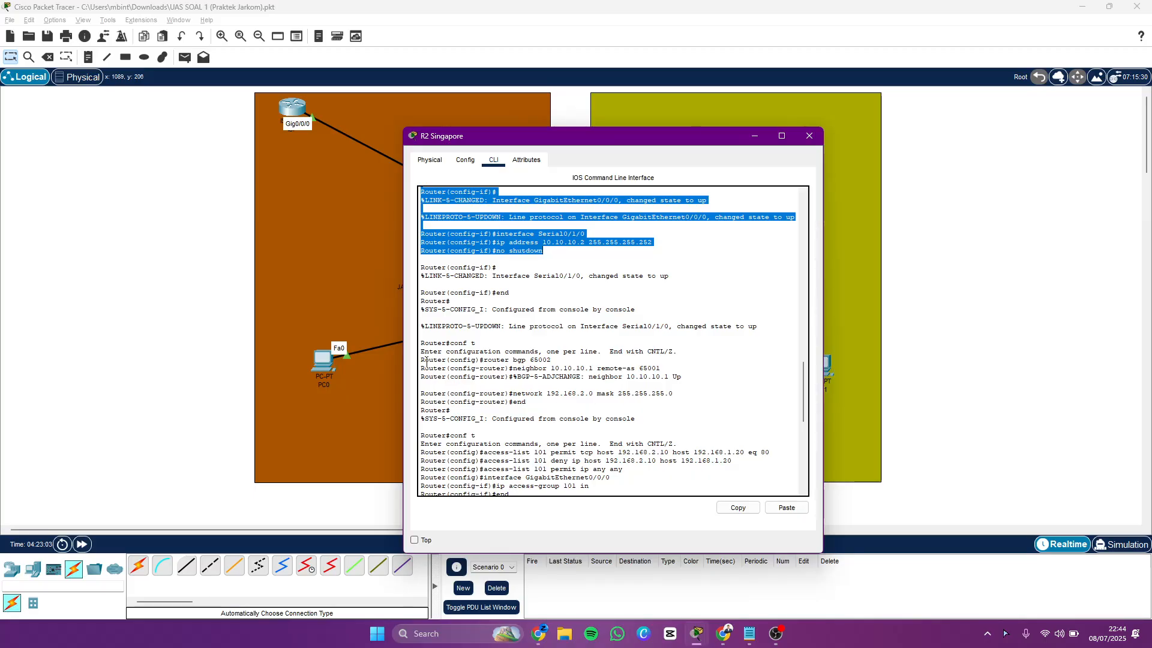
{"action": "left_click_drag", "start_coordinate": [421, 343], "coordinate": [661, 401]}
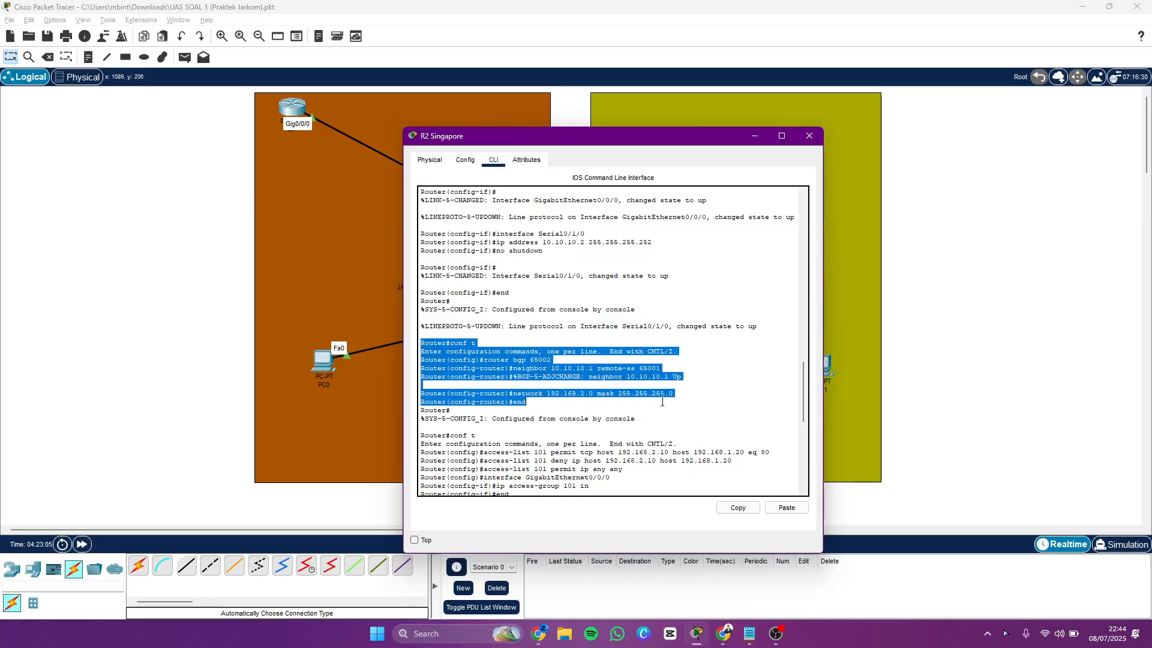
{"action": "left_click", "coordinate": [531, 364]}
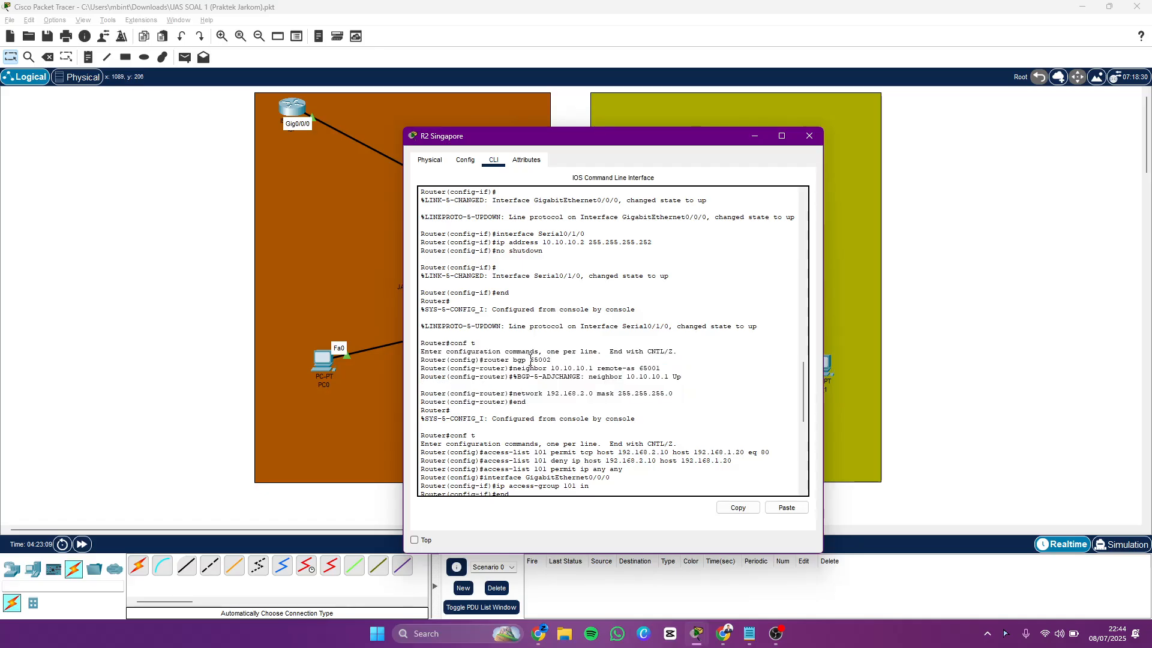
{"action": "double_click", "coordinate": [533, 360]}
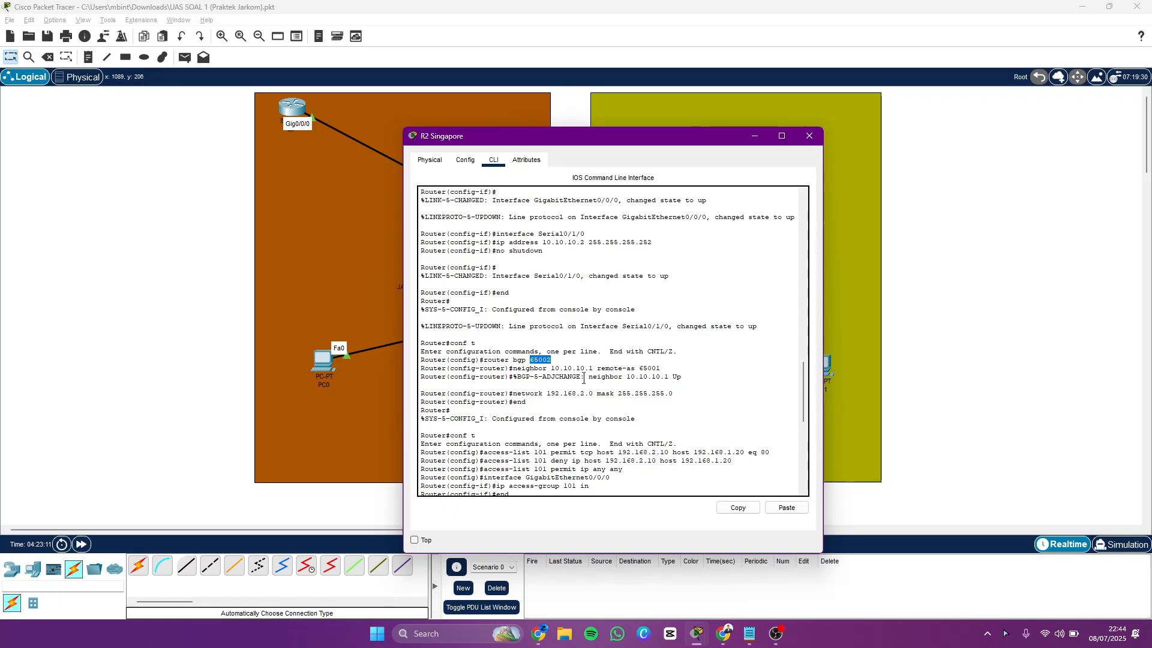
{"action": "scroll", "coordinate": [584, 378], "scroll_direction": "down", "scroll_amount": 2}
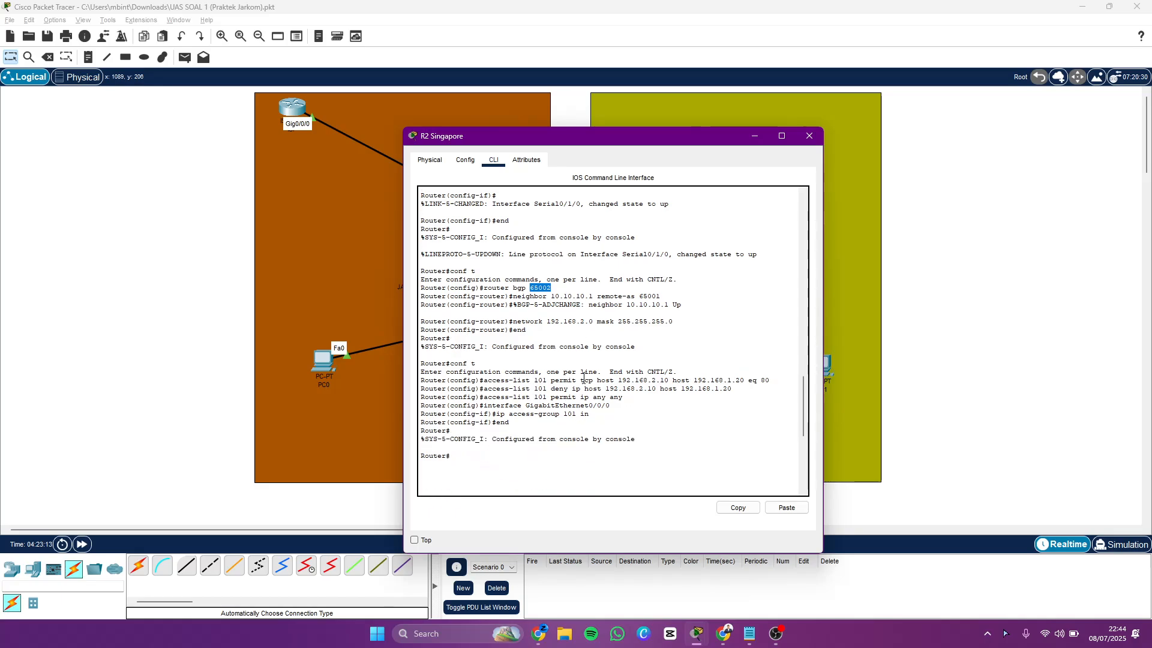
{"action": "left_click_drag", "start_coordinate": [420, 382], "coordinate": [651, 424]}
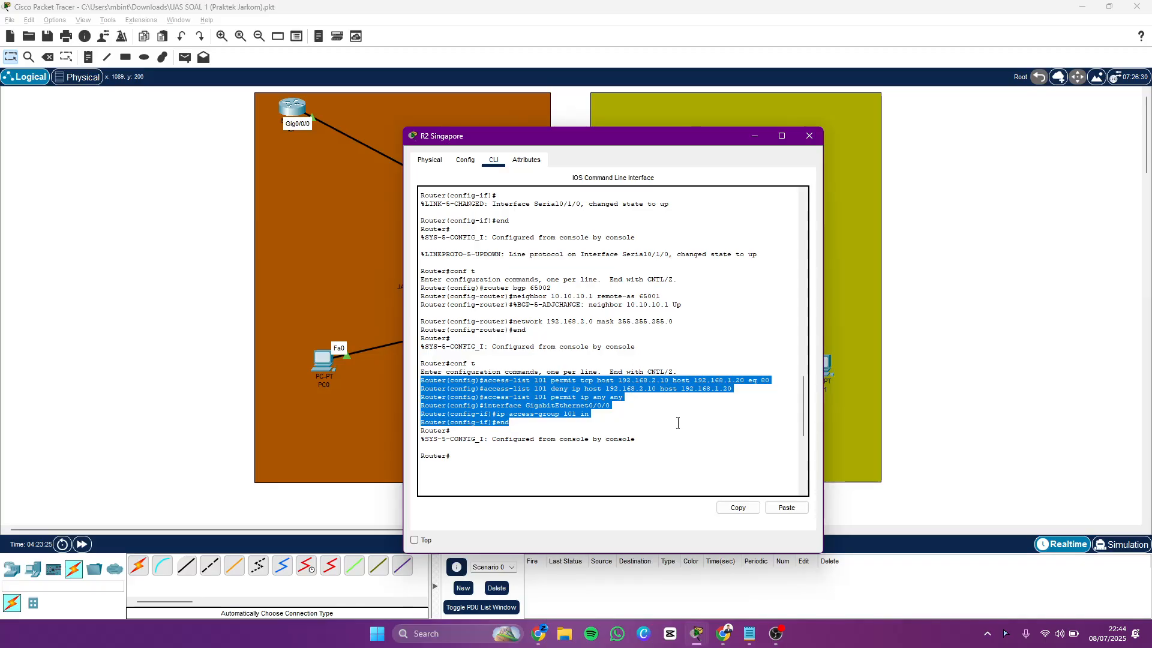
Switch to the Notepad verification notes and review the ACL verification section against the Packet Tracer topology, returning to the notes
{"action": "left_click", "coordinate": [749, 634]}
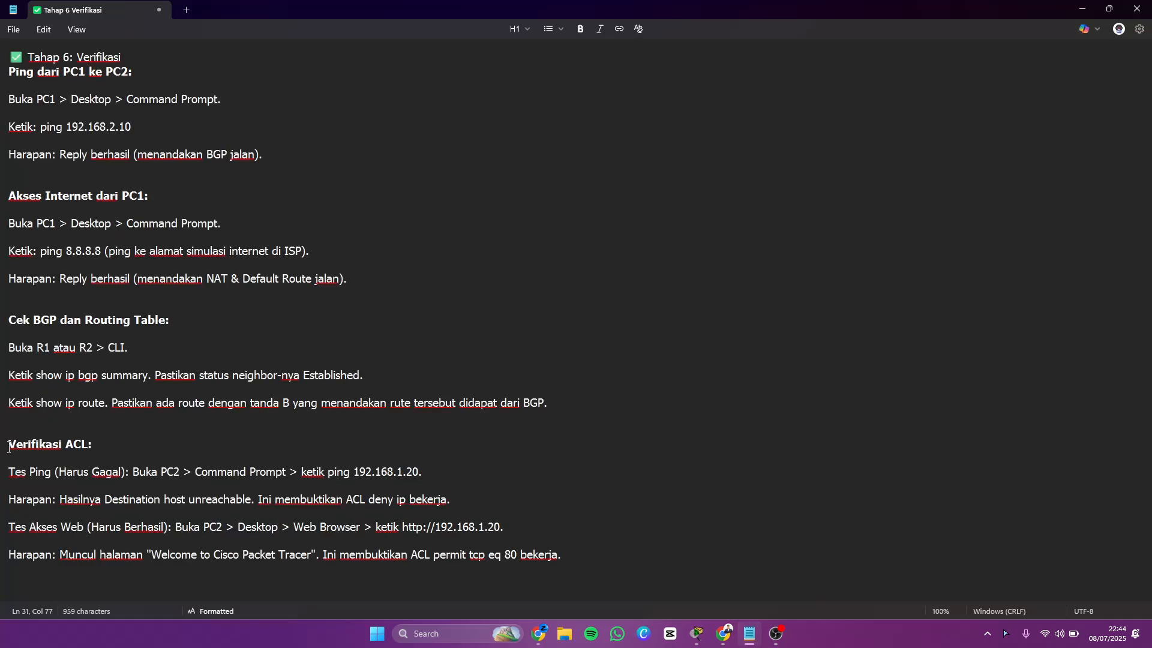
{"action": "left_click_drag", "start_coordinate": [9, 478], "coordinate": [216, 479]}
{"action": "left_click", "coordinate": [170, 488]}
{"action": "key", "text": "shift+Down"}
{"action": "mouse_move", "coordinate": [698, 637]}
{"action": "left_click", "coordinate": [613, 597]}
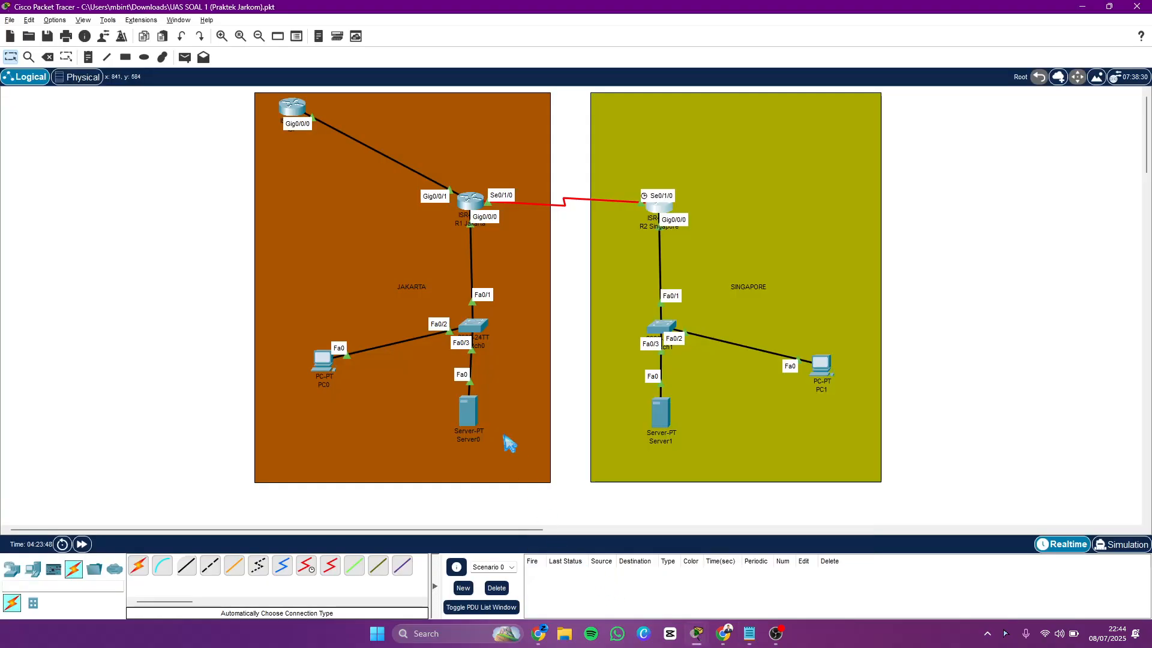
{"action": "mouse_move", "coordinate": [476, 413]}
{"action": "key", "text": "alt+Tab"}
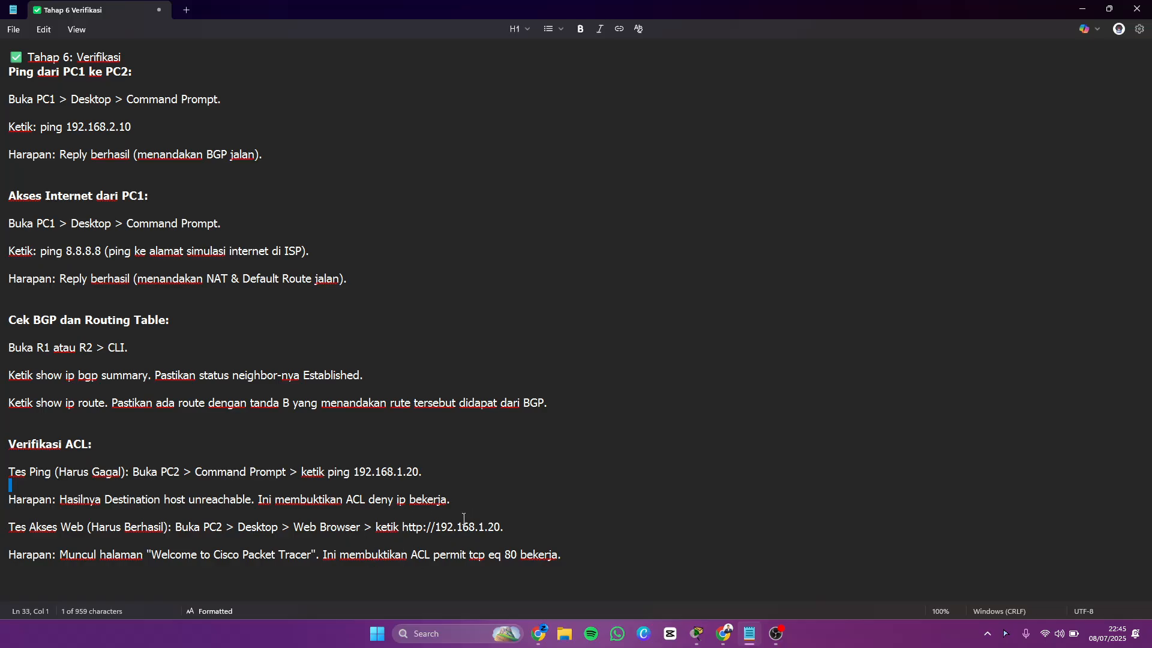
{"action": "key", "text": "alt+Tab"}
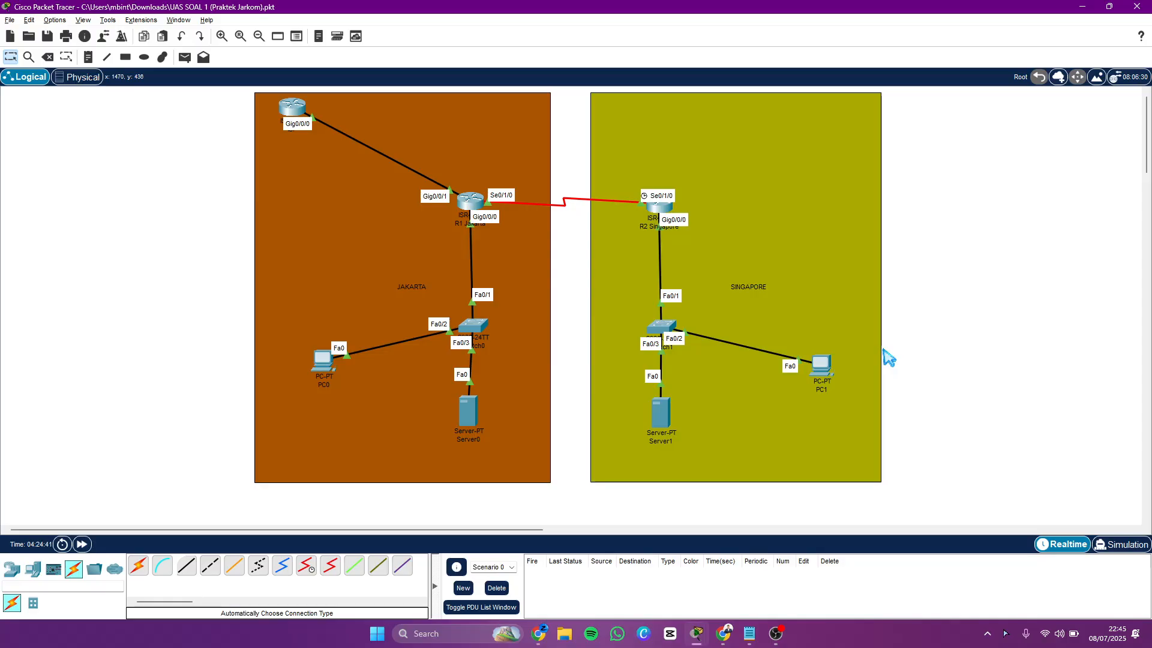
{"action": "key", "text": "alt+Tab"}
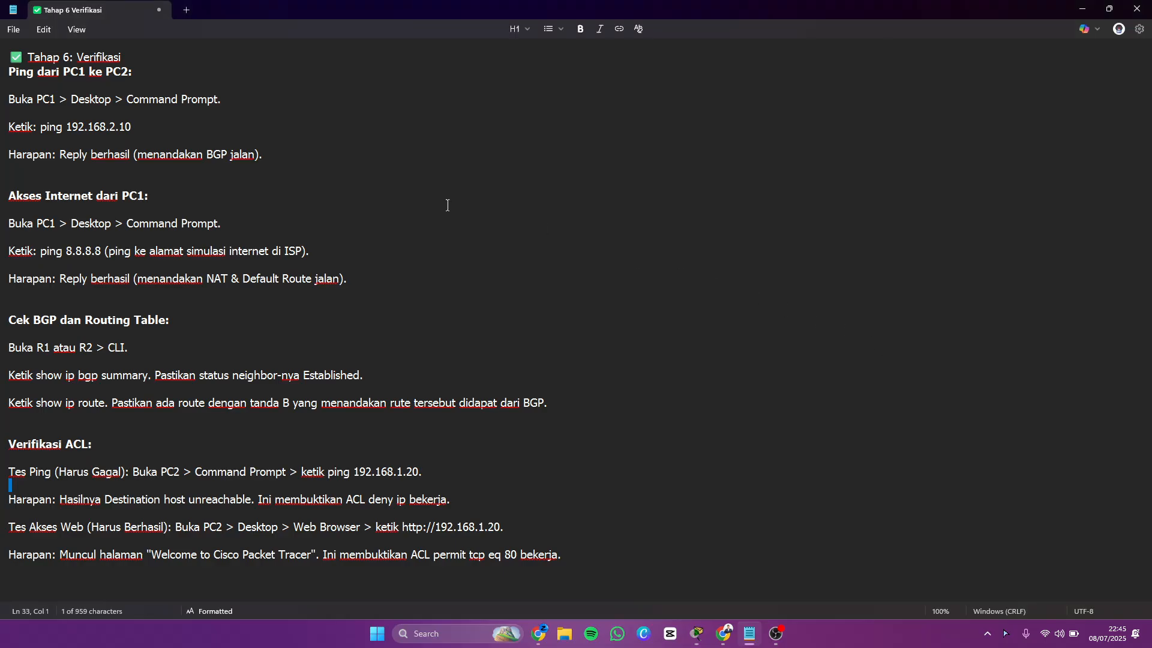
Highlight the PC1-to-PC2 ping test in the notes, and send a simple PDU from PC0 to PC1 in Packet Tracer
{"action": "left_click_drag", "start_coordinate": [9, 71], "coordinate": [267, 156]}
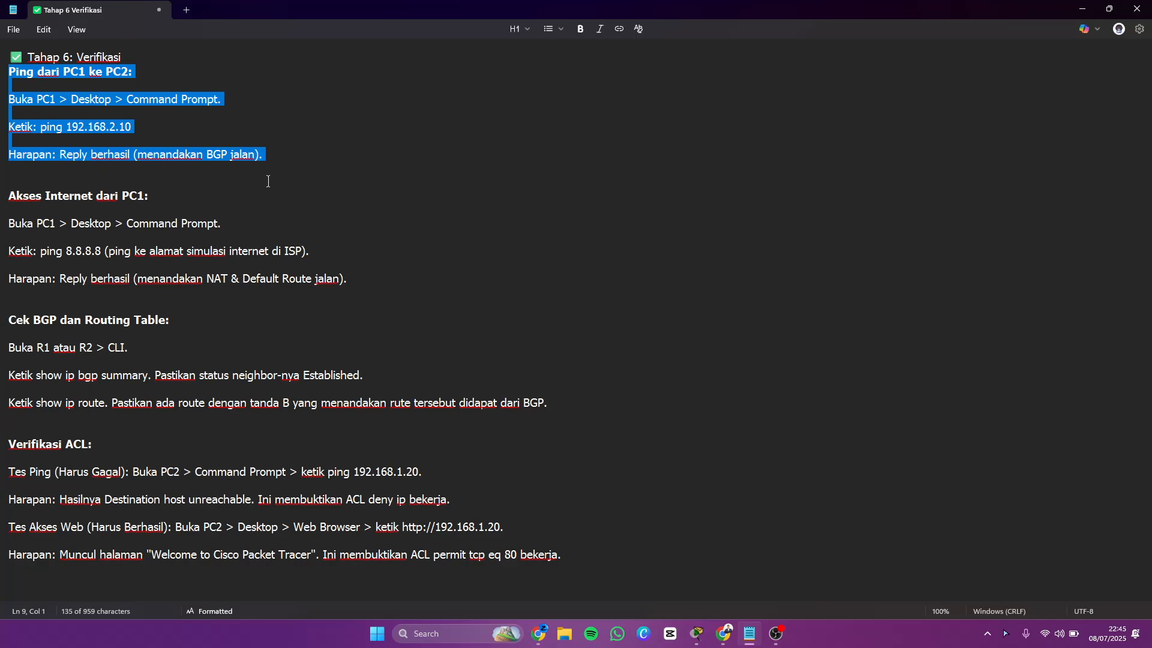
{"action": "left_click", "coordinate": [354, 174]}
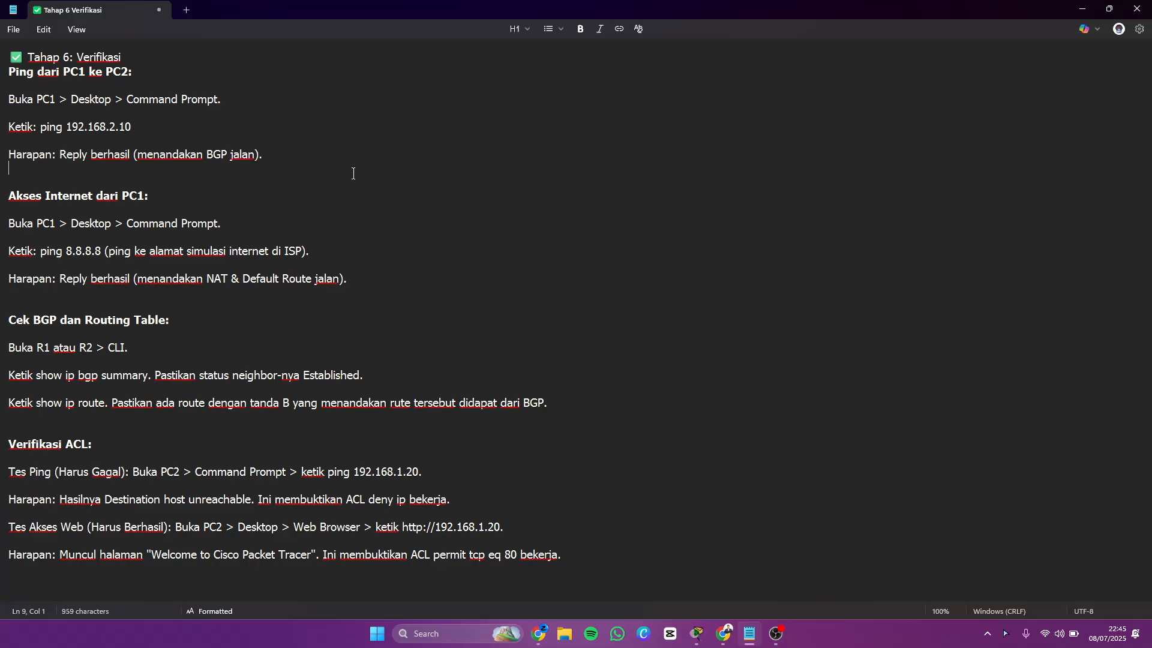
{"action": "key", "text": "alt+Tab"}
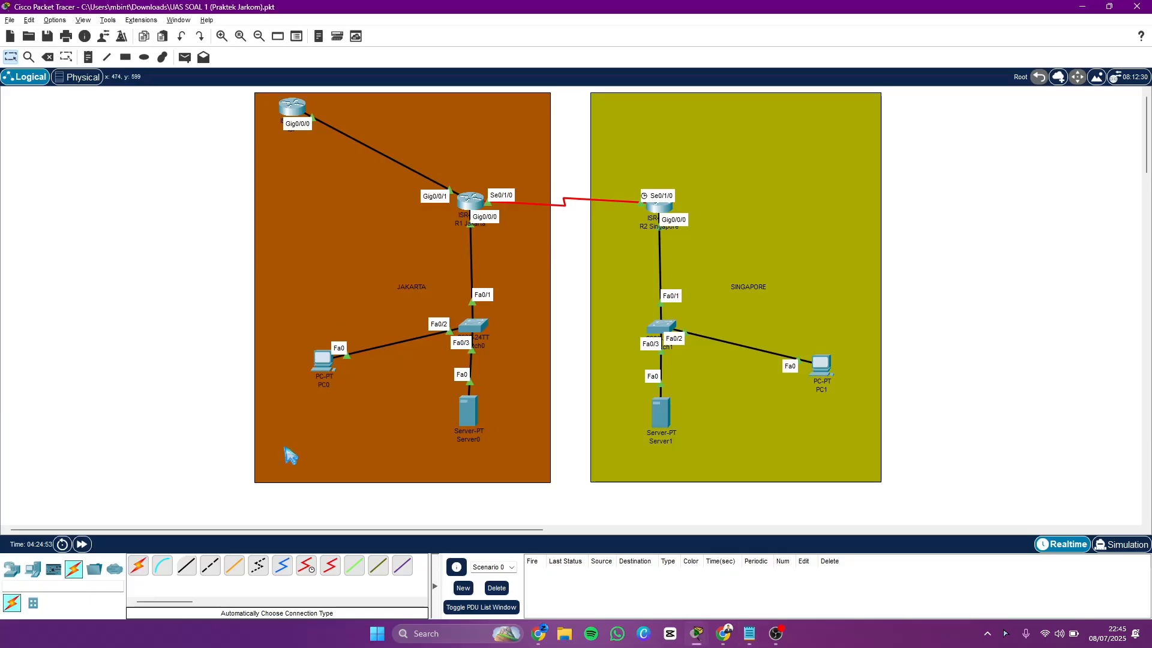
{"action": "left_click", "coordinate": [185, 57]}
{"action": "left_click", "coordinate": [325, 362]}
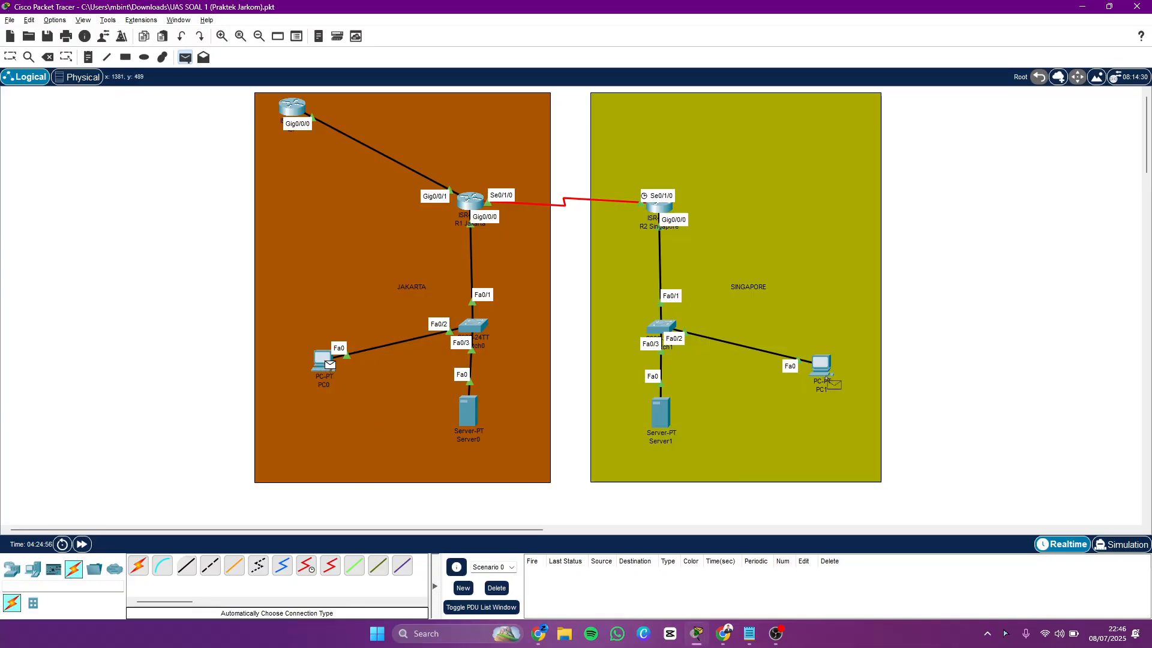
{"action": "left_click", "coordinate": [827, 373]}
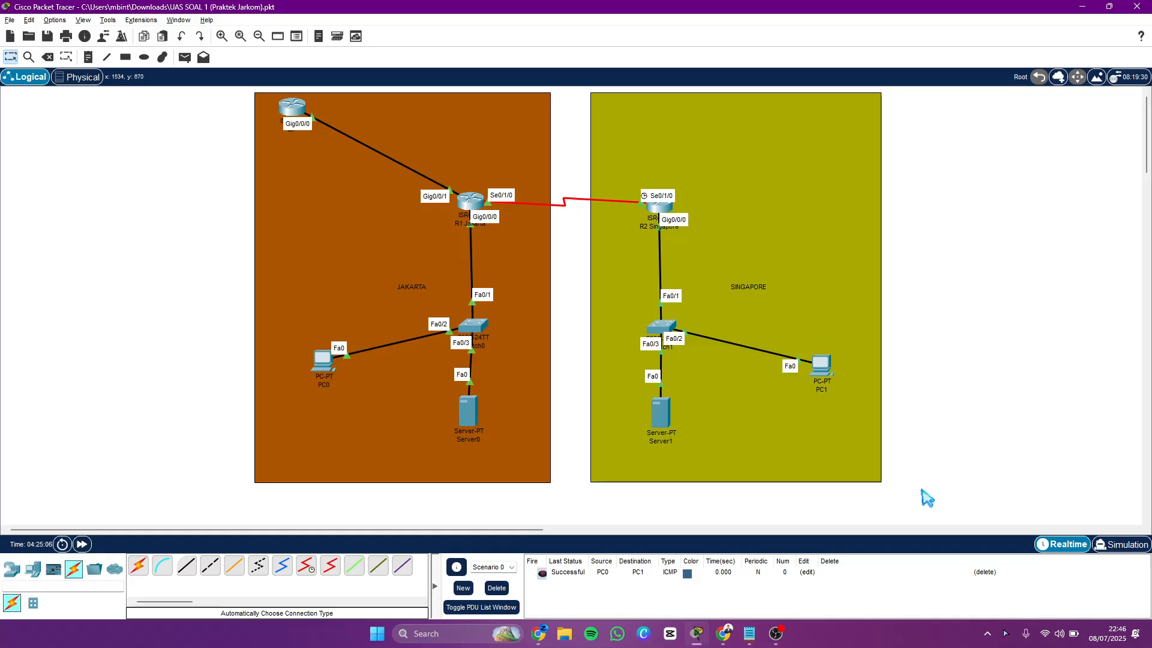
Highlight the internet access test in the notes, run ping 8.8.8.8 from PC0's command prompt in Packet Tracer, and close the PC0 window
{"action": "key", "text": "alt+Tab"}
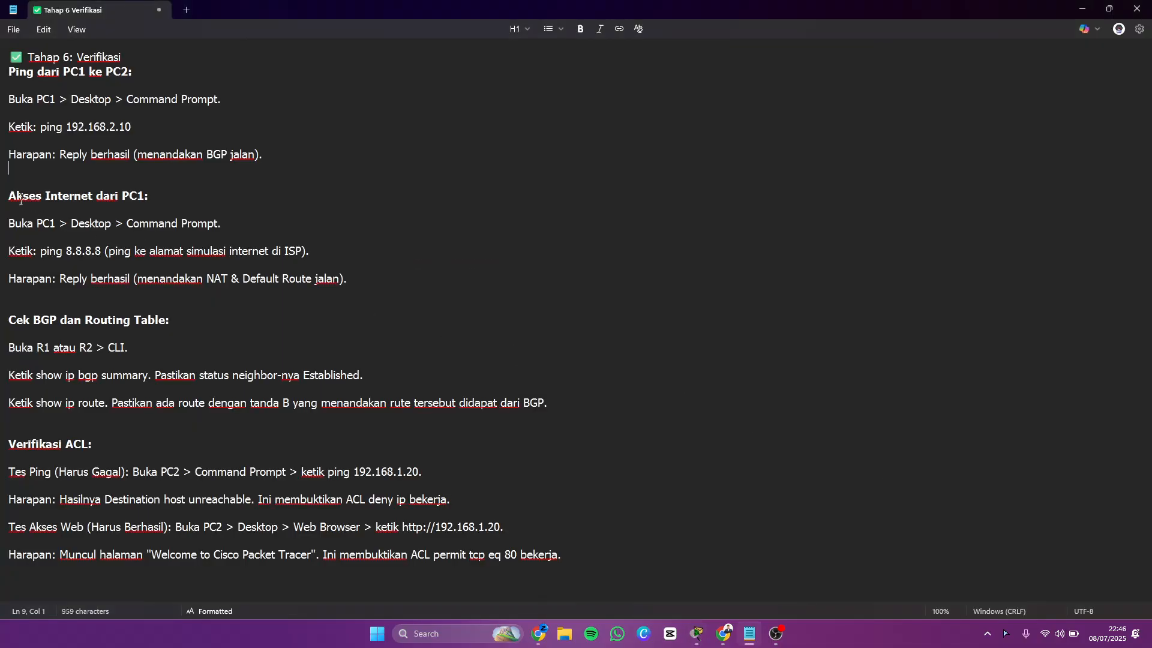
{"action": "left_click_drag", "start_coordinate": [9, 197], "coordinate": [381, 288]}
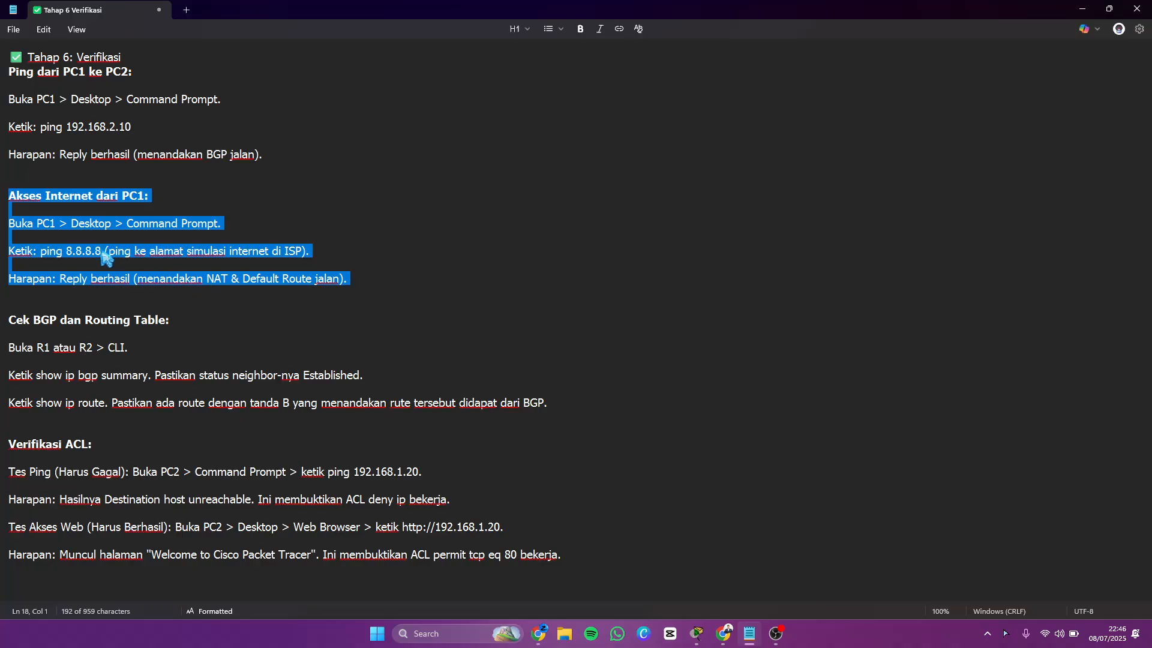
{"action": "key", "text": "alt+Tab"}
{"action": "double_click", "coordinate": [328, 375]}
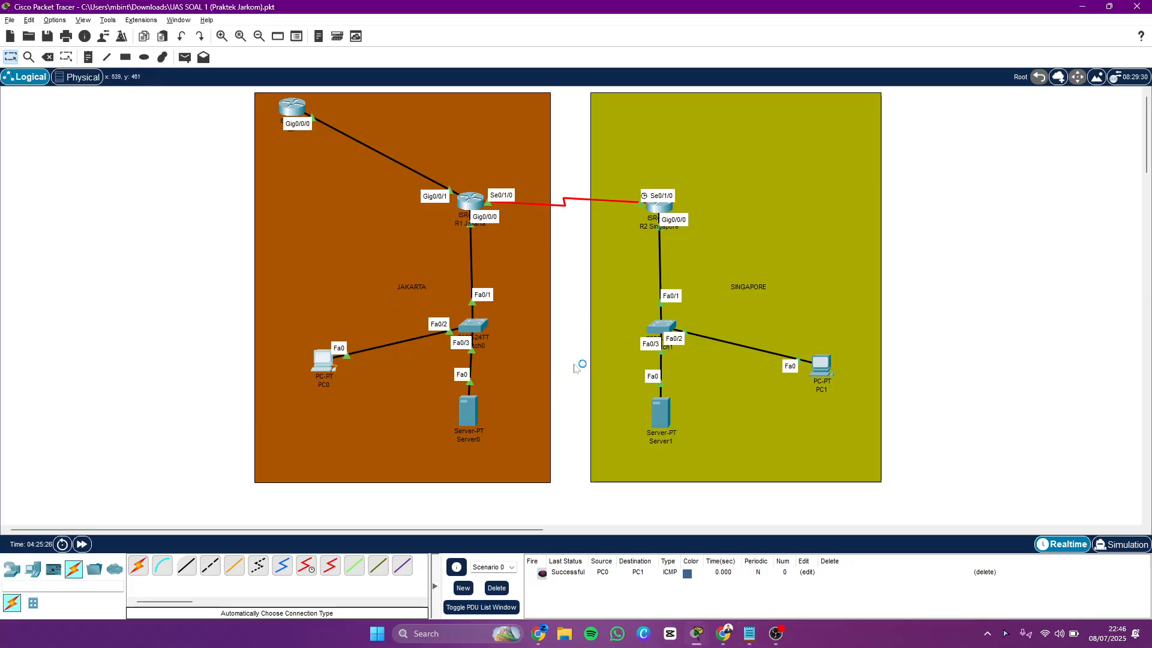
{"action": "left_click", "coordinate": [454, 213]}
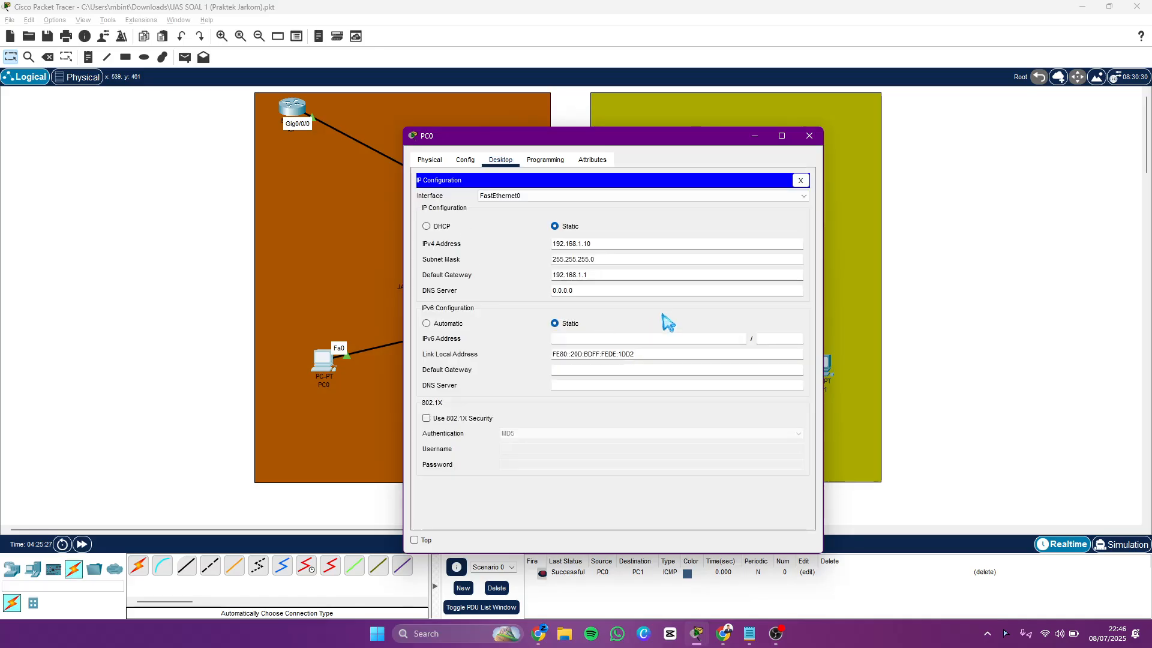
{"action": "left_click", "coordinate": [801, 180]}
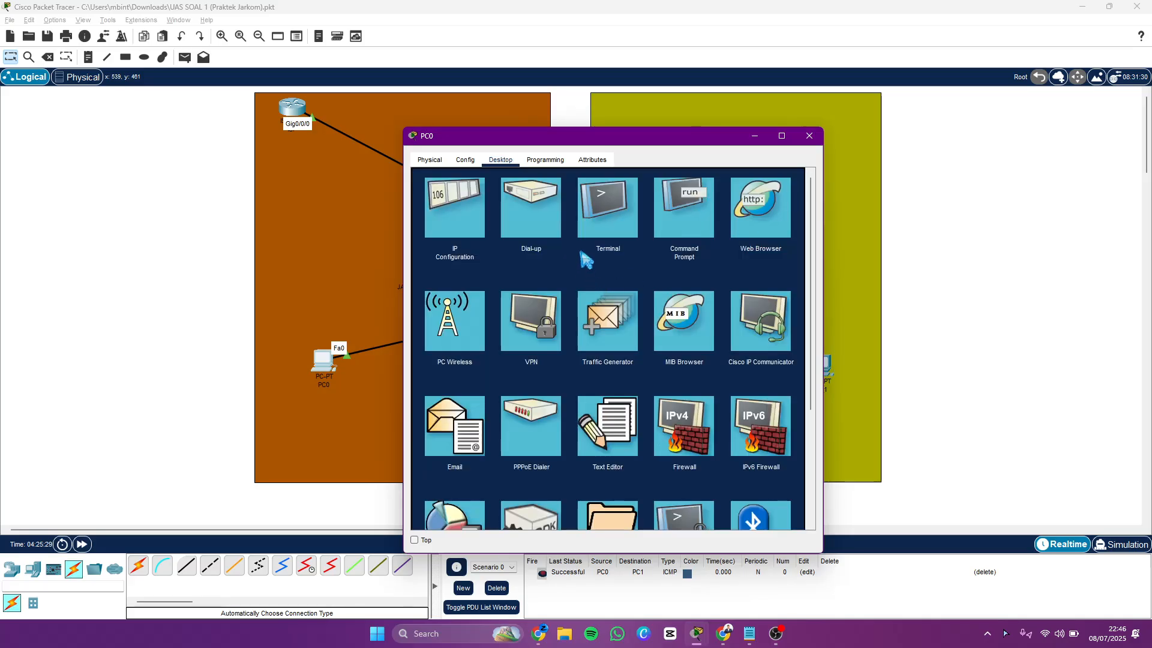
{"action": "left_click", "coordinate": [696, 209]}
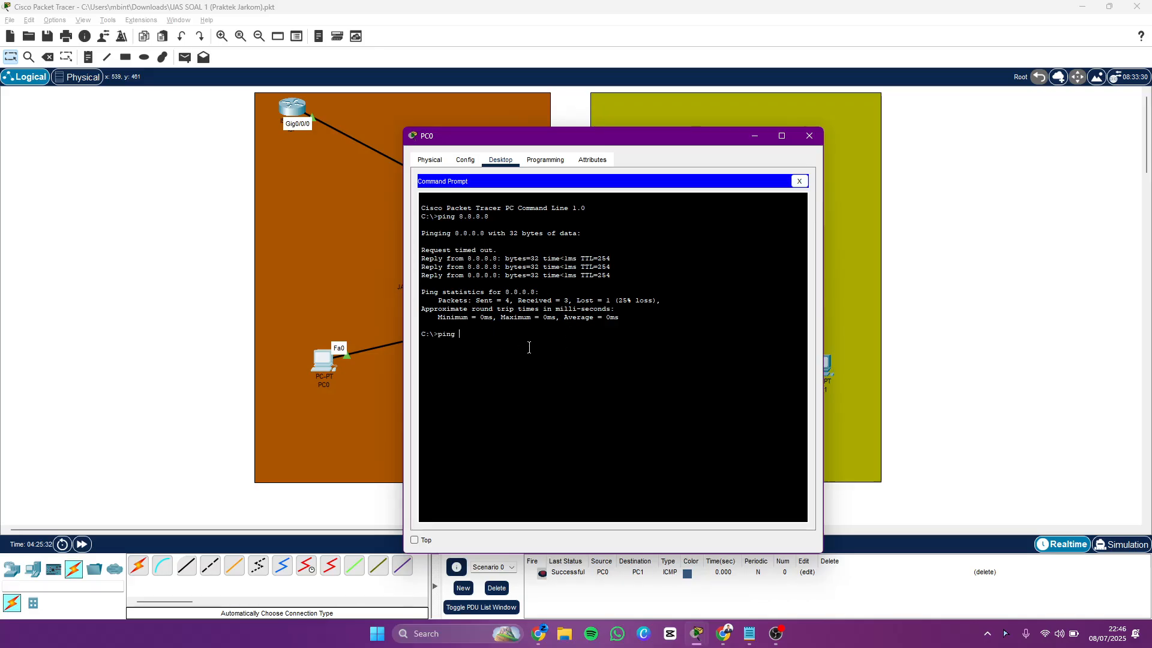
{"action": "key", "text": "Return"}
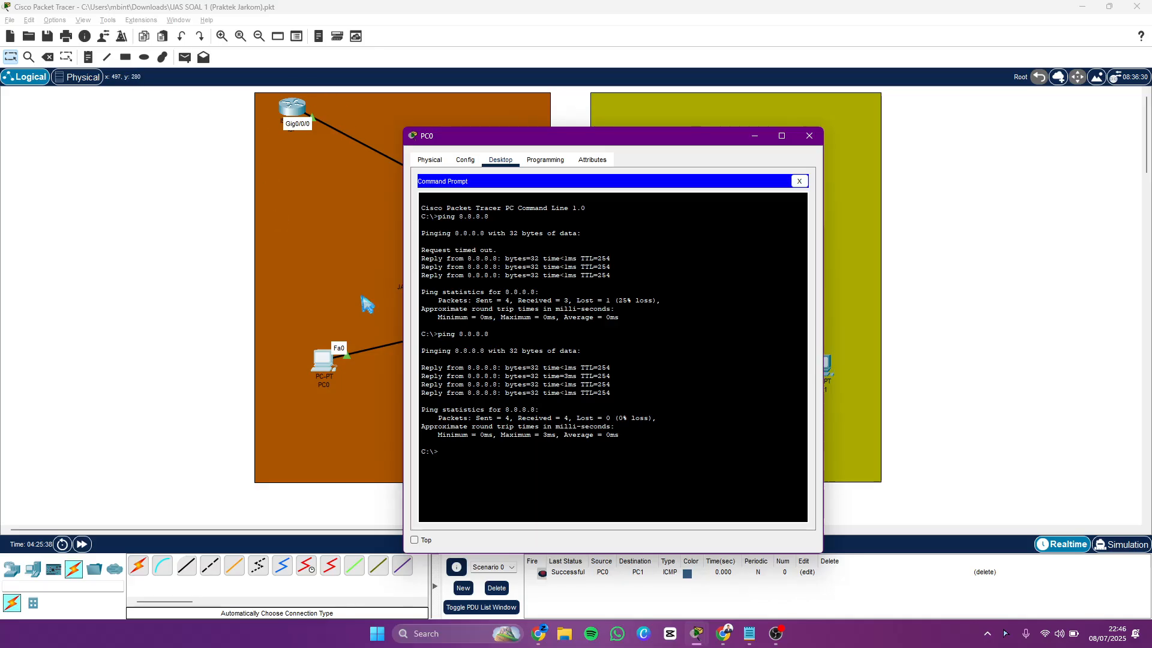
{"action": "left_click", "coordinate": [810, 140]}
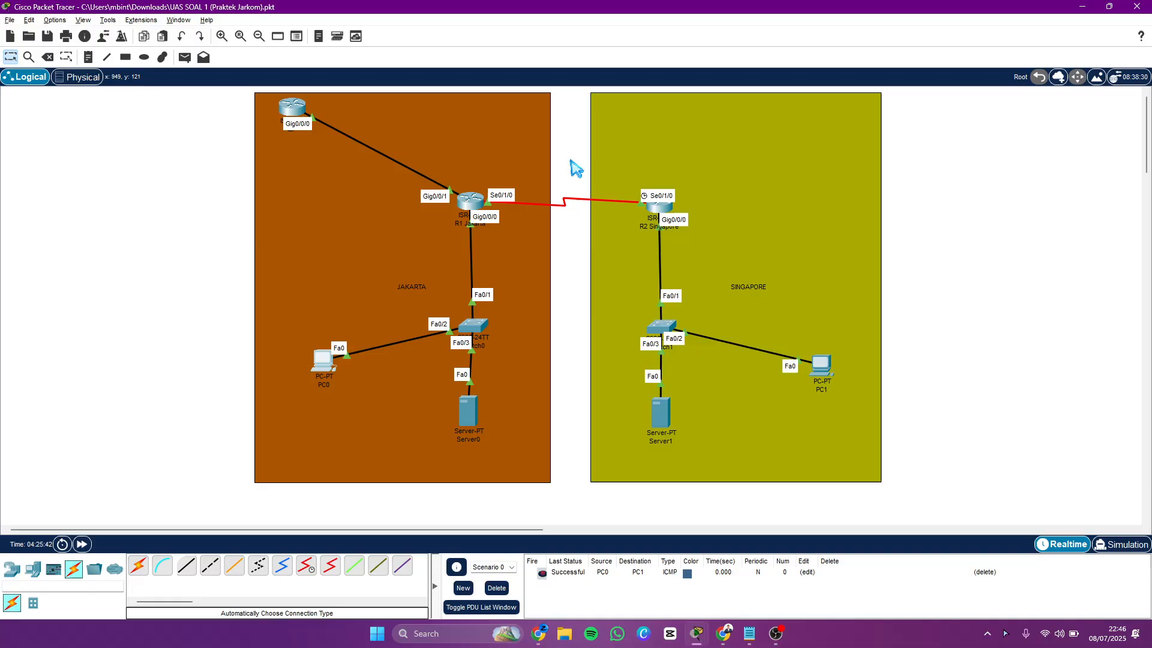
Highlight the BGP and routing table check in the notes, and the show ip bgp summary output on R1 Jakarta's command line
{"action": "key", "text": "alt+Tab"}
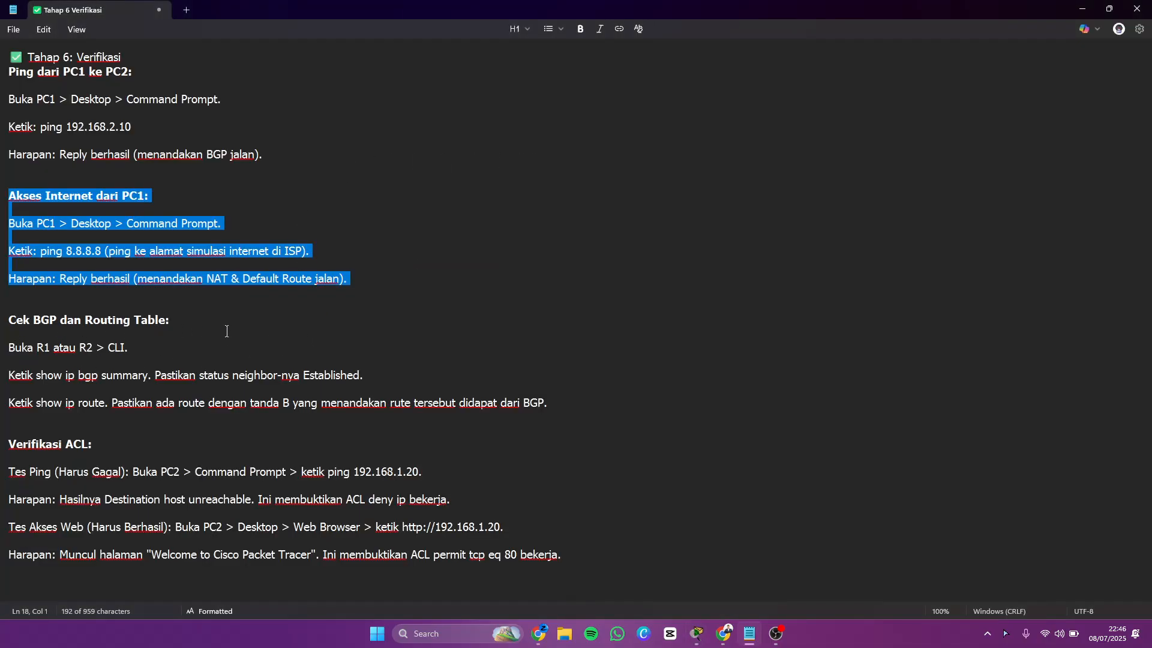
{"action": "left_click_drag", "start_coordinate": [12, 320], "coordinate": [621, 399]}
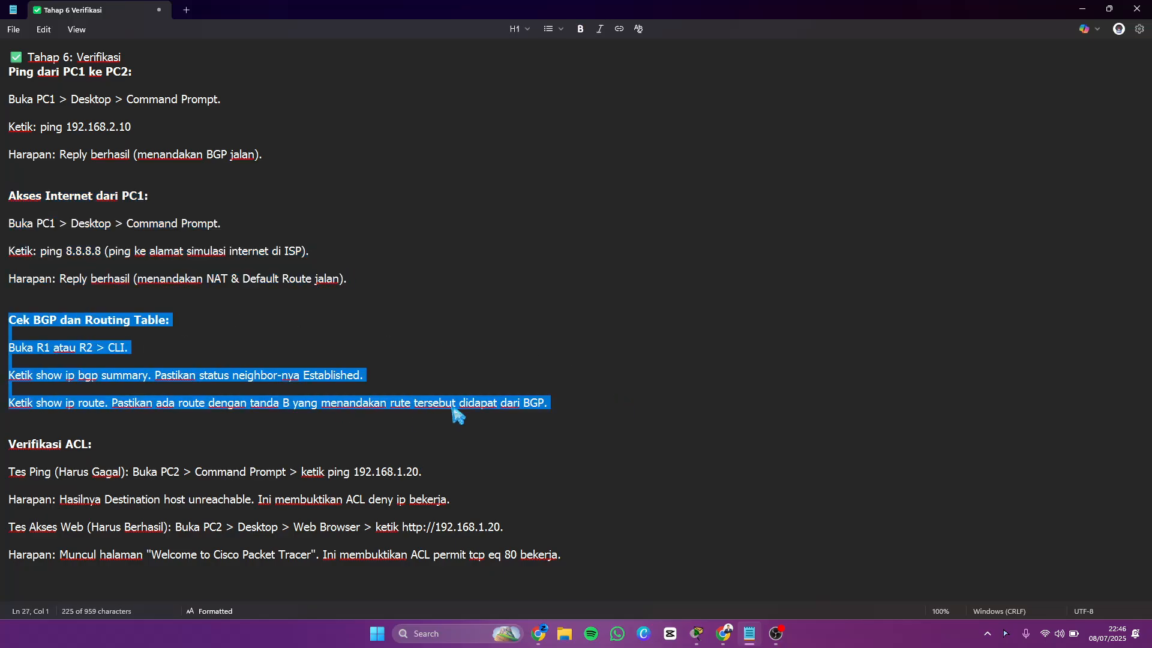
{"action": "key", "text": "alt+Tab"}
{"action": "left_click", "coordinate": [480, 205]}
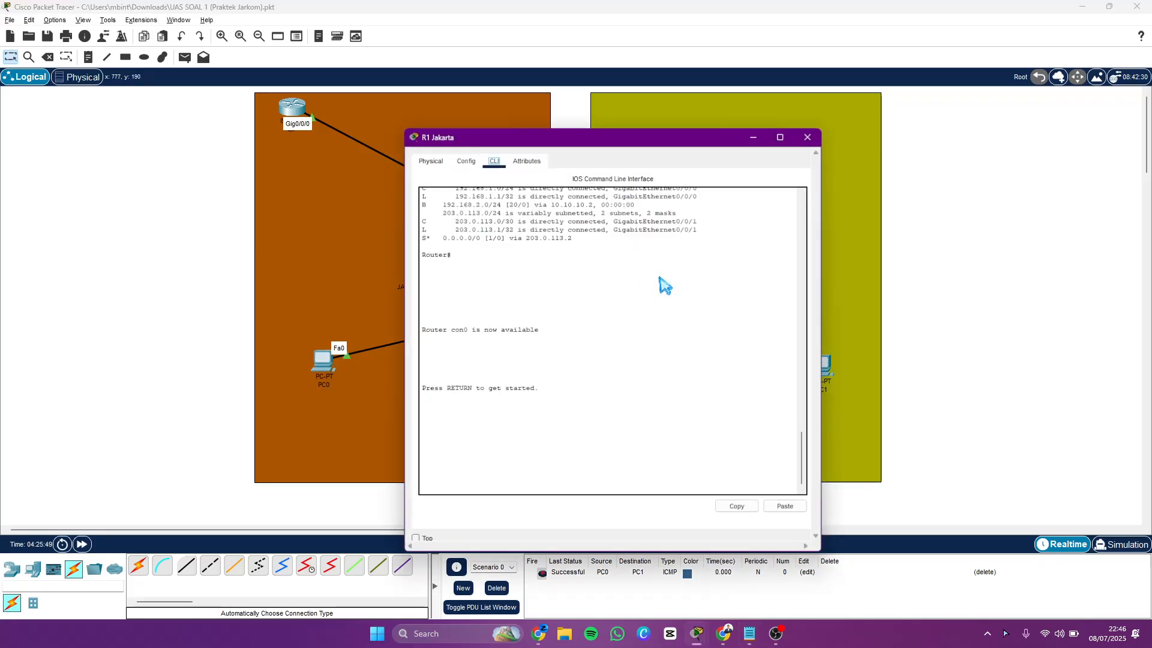
{"action": "scroll", "coordinate": [631, 400], "scroll_direction": "up", "scroll_amount": 4}
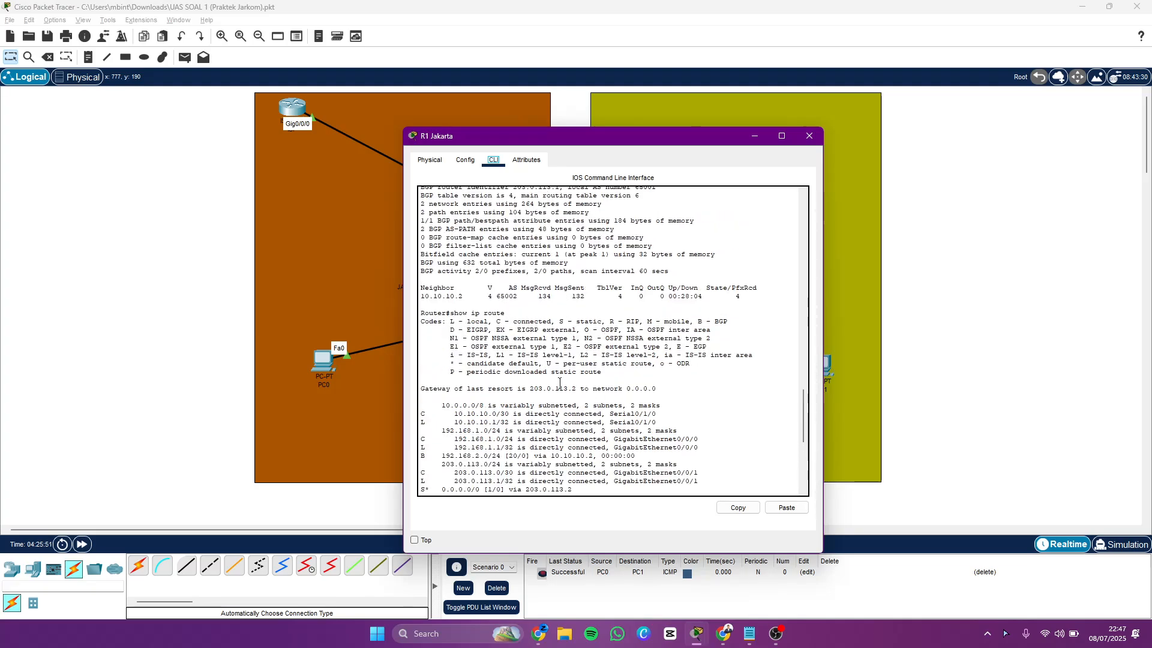
{"action": "scroll", "coordinate": [559, 382], "scroll_direction": "up", "scroll_amount": 3}
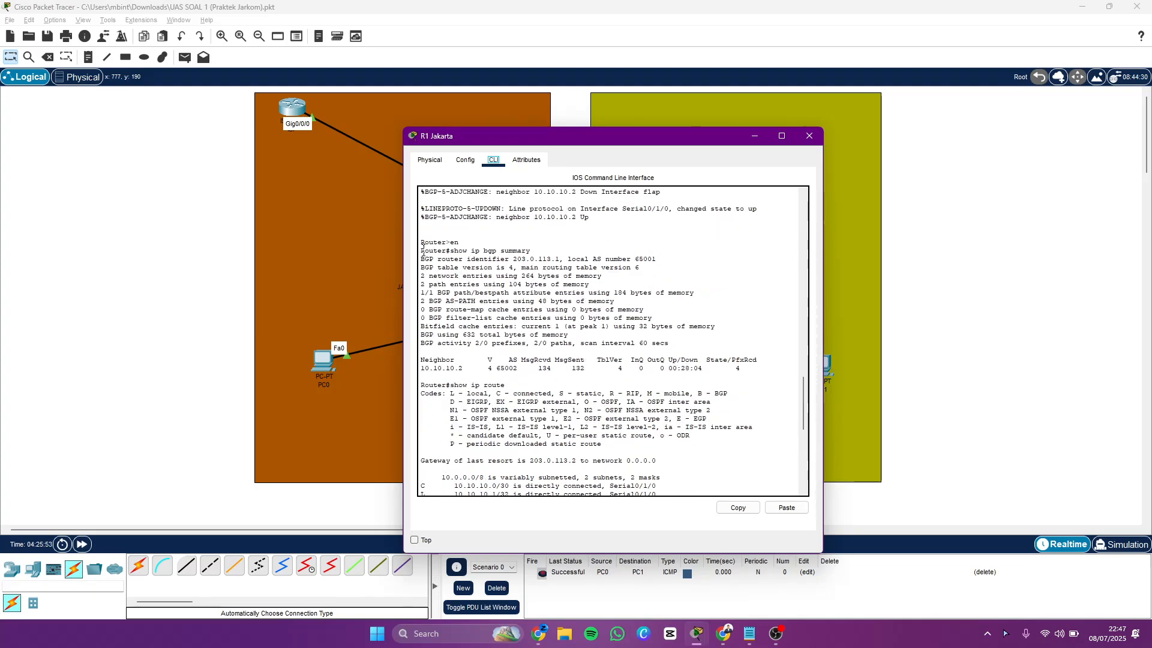
{"action": "left_click_drag", "start_coordinate": [422, 250], "coordinate": [772, 370]}
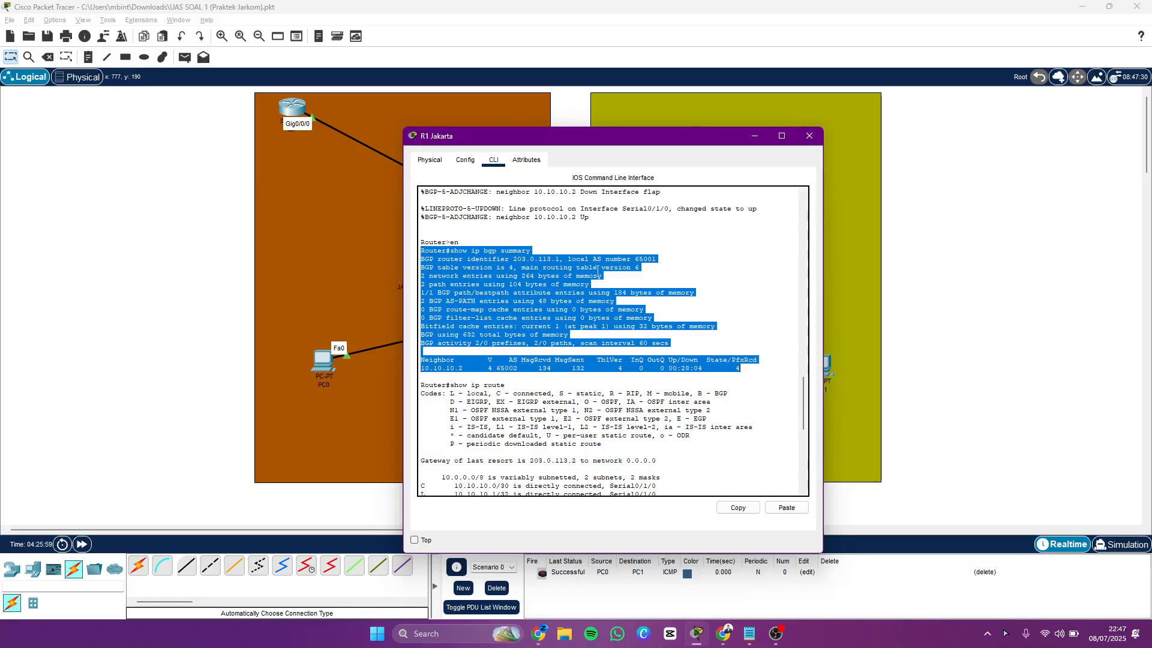
Highlight R1's full show ip route output and close the router window
{"action": "scroll", "coordinate": [565, 364], "scroll_direction": "down", "scroll_amount": 4}
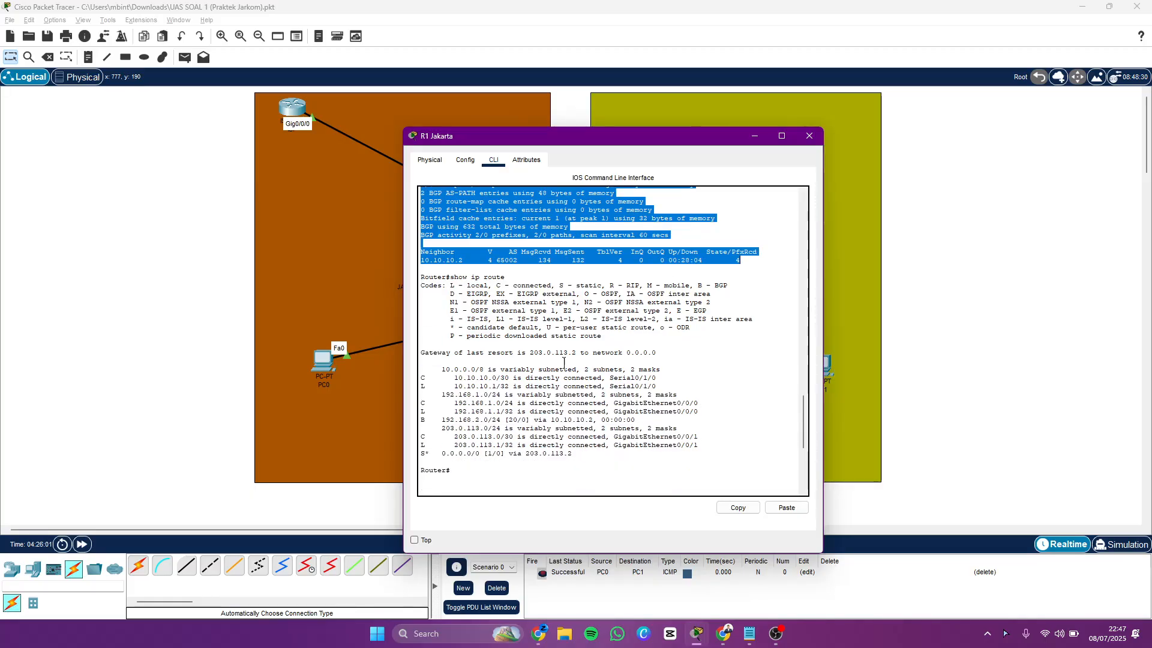
{"action": "left_click_drag", "start_coordinate": [421, 277], "coordinate": [731, 456]}
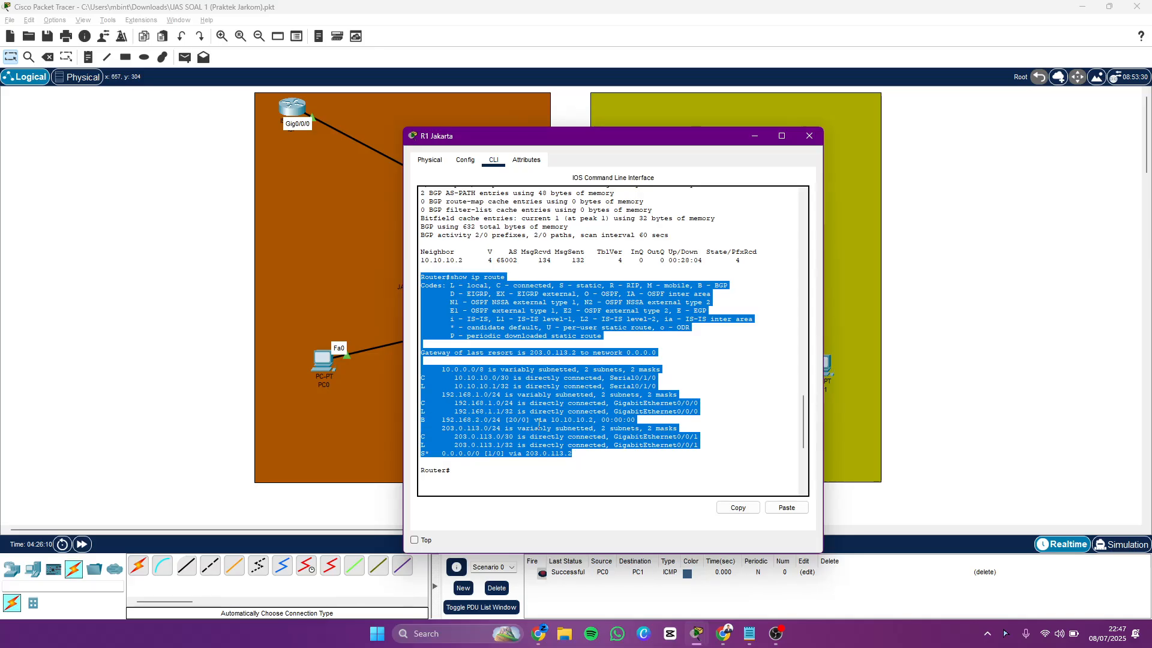
{"action": "left_click", "coordinate": [809, 135]}
Check the ACL ping test in the notes and send a simple PDU from PC1 to Server0
{"action": "key", "text": "alt+Tab"}
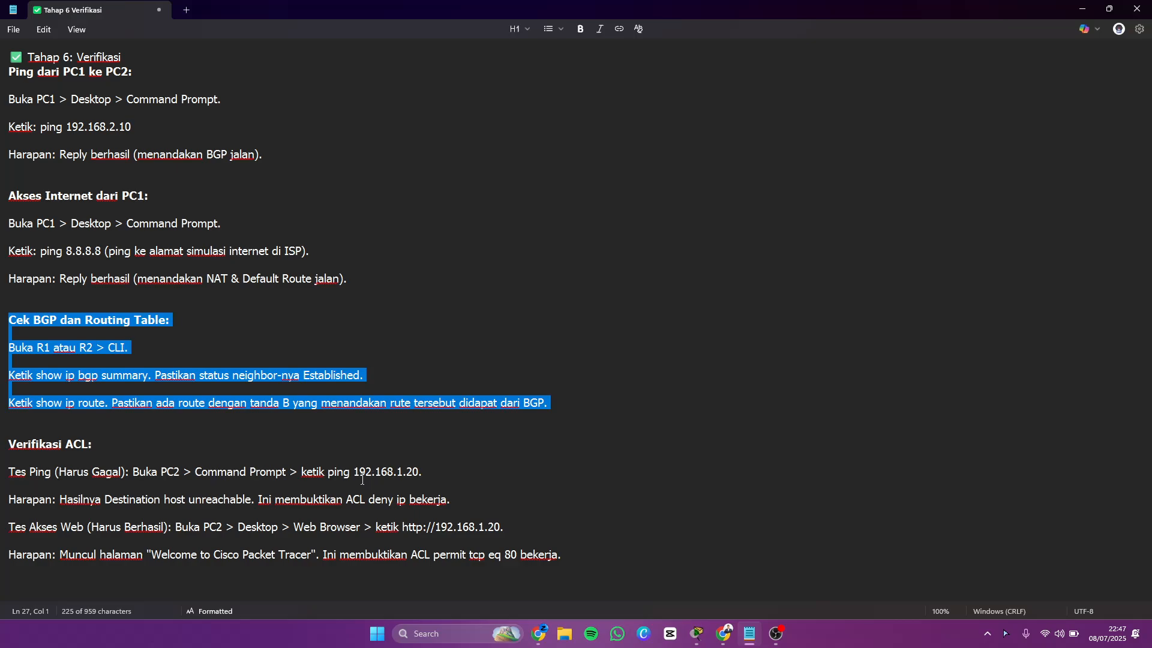
{"action": "key", "text": "alt+Tab"}
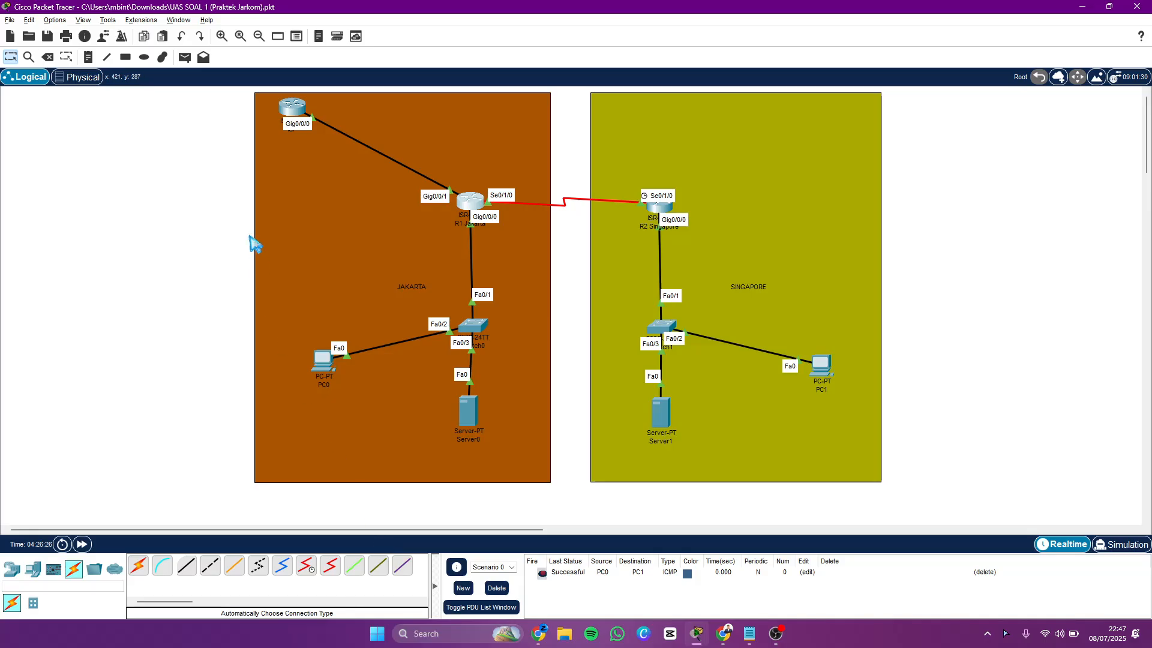
{"action": "left_click", "coordinate": [820, 364]}
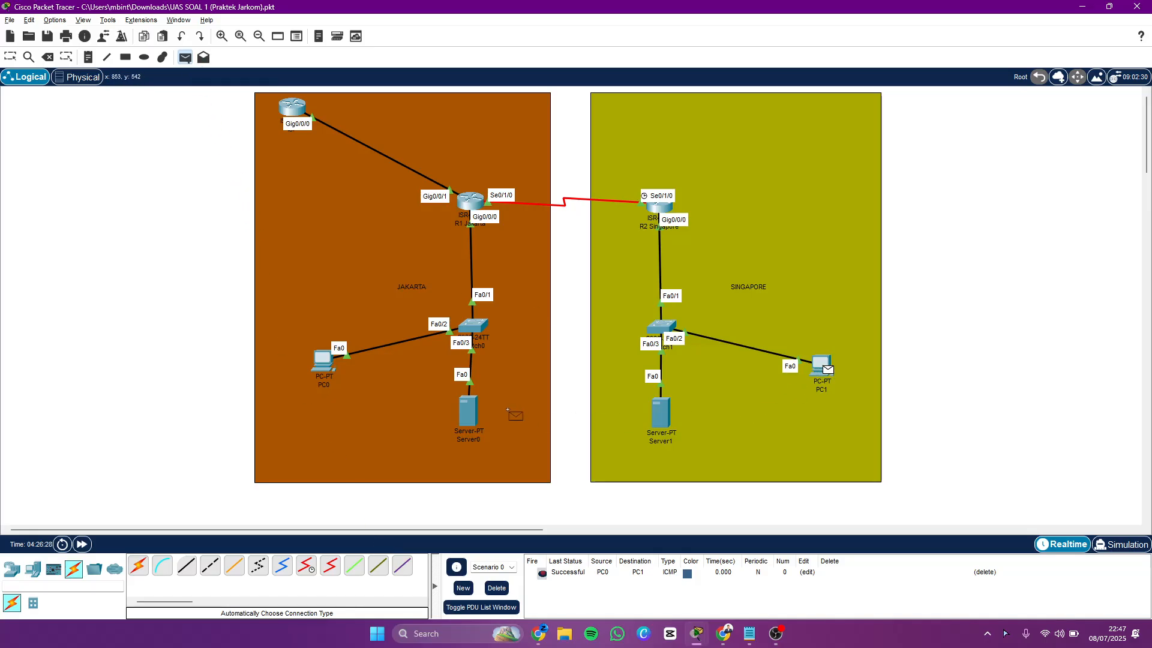
{"action": "left_click", "coordinate": [468, 412]}
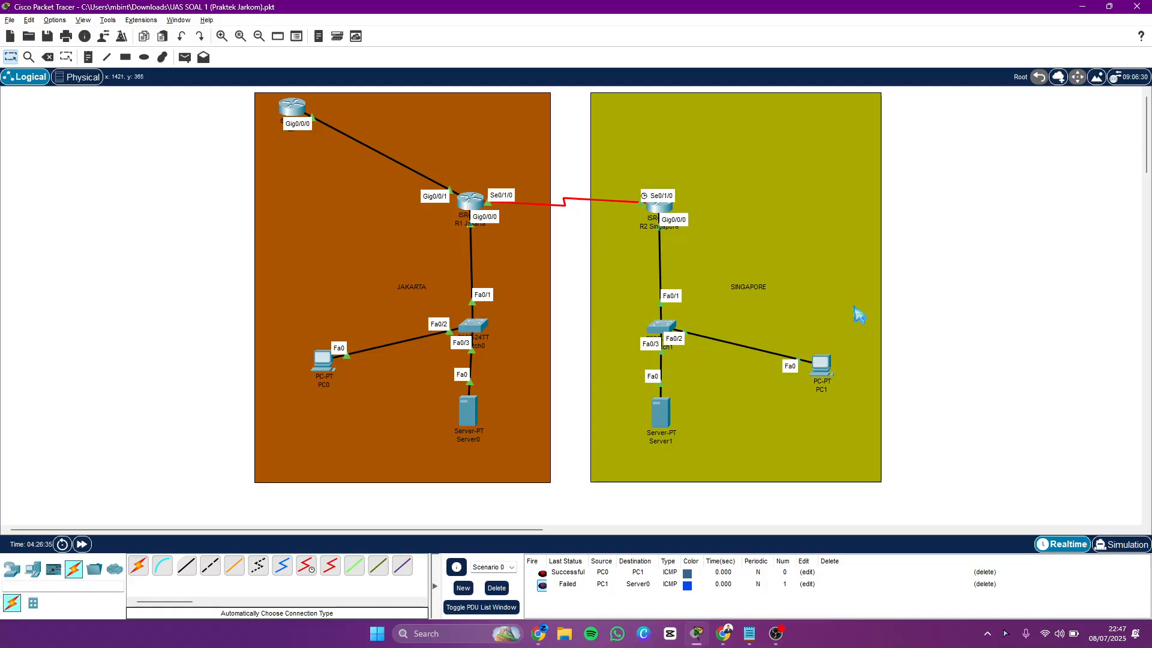
{"action": "key", "text": "alt+Tab"}
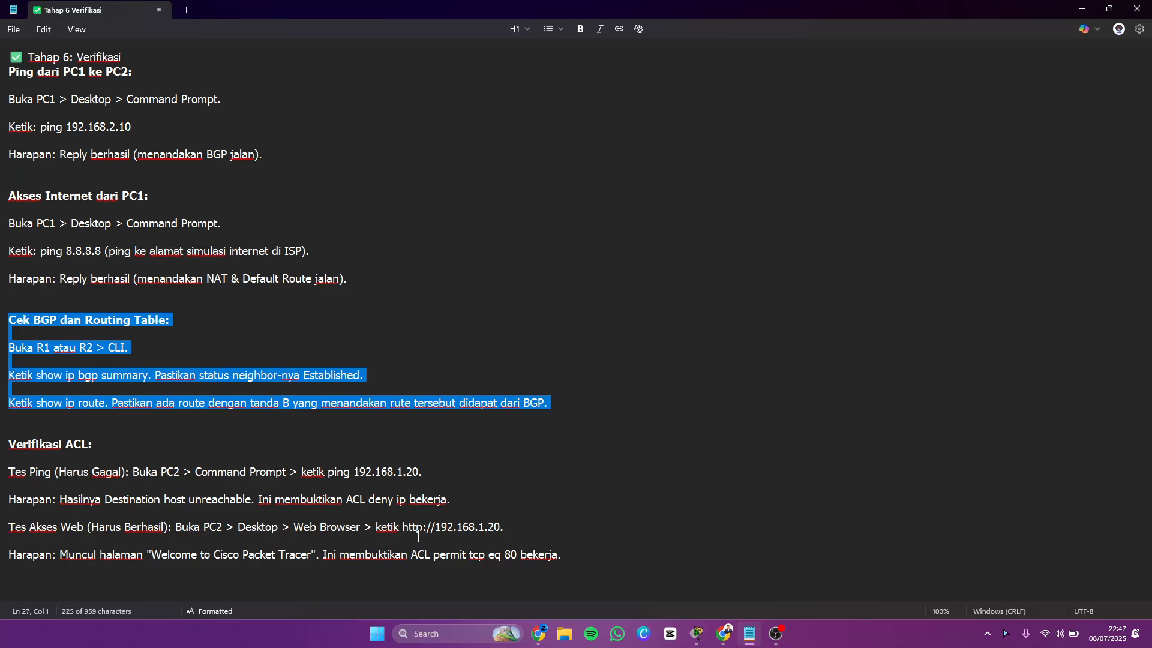
{"action": "left_click_drag", "start_coordinate": [402, 528], "coordinate": [500, 530]}
{"action": "key", "text": "ctrl+c"}
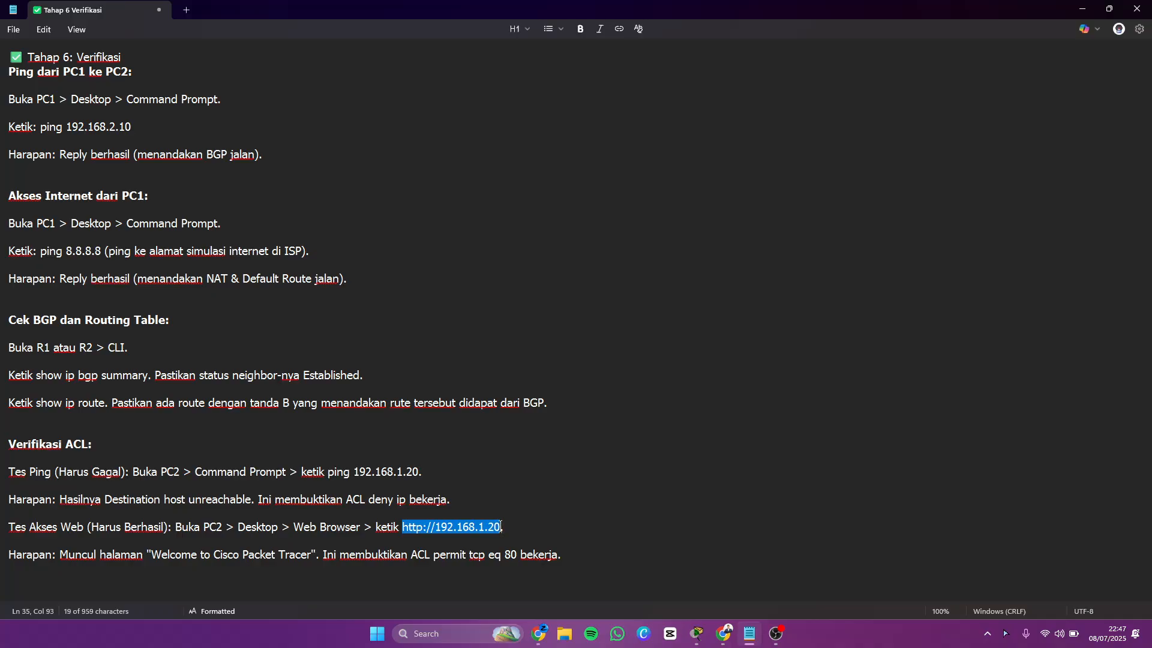
{"action": "key", "text": "alt+Tab"}
{"action": "left_click", "coordinate": [827, 371]}
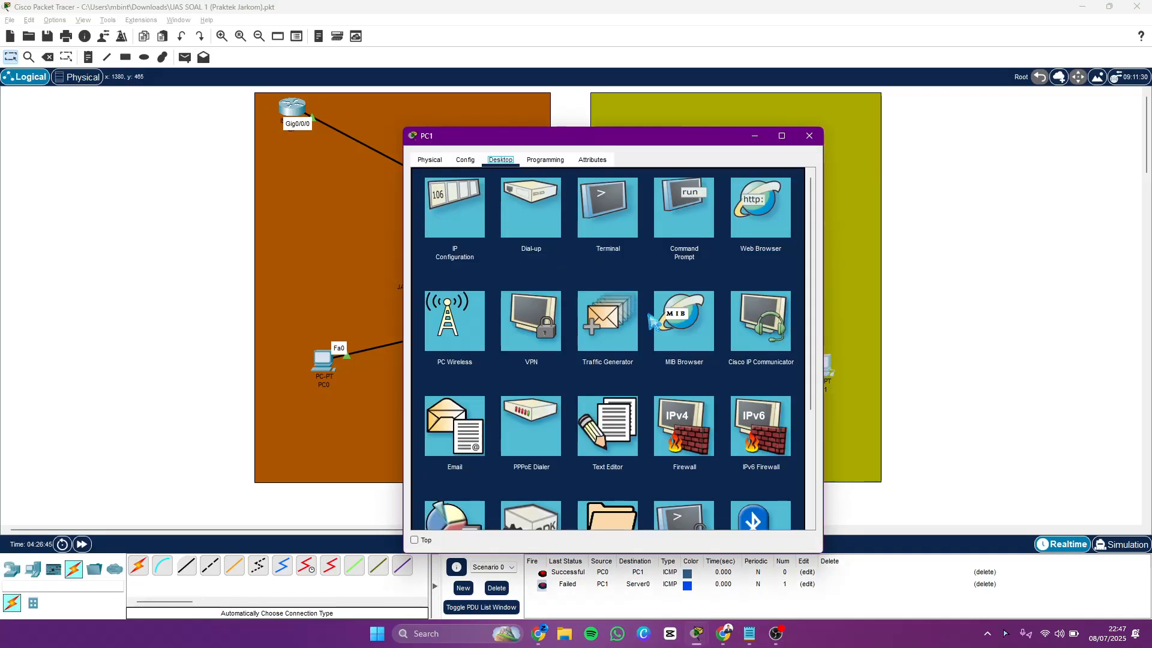
{"action": "left_click", "coordinate": [757, 204]}
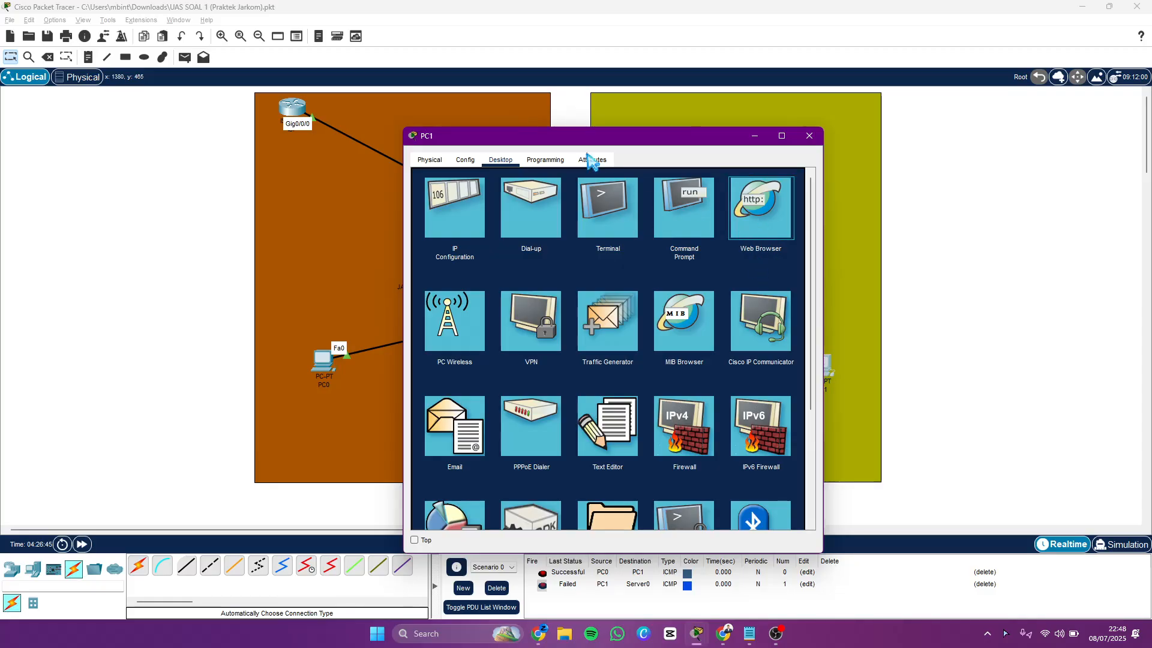
{"action": "left_click_drag", "start_coordinate": [597, 133], "coordinate": [601, 90]}
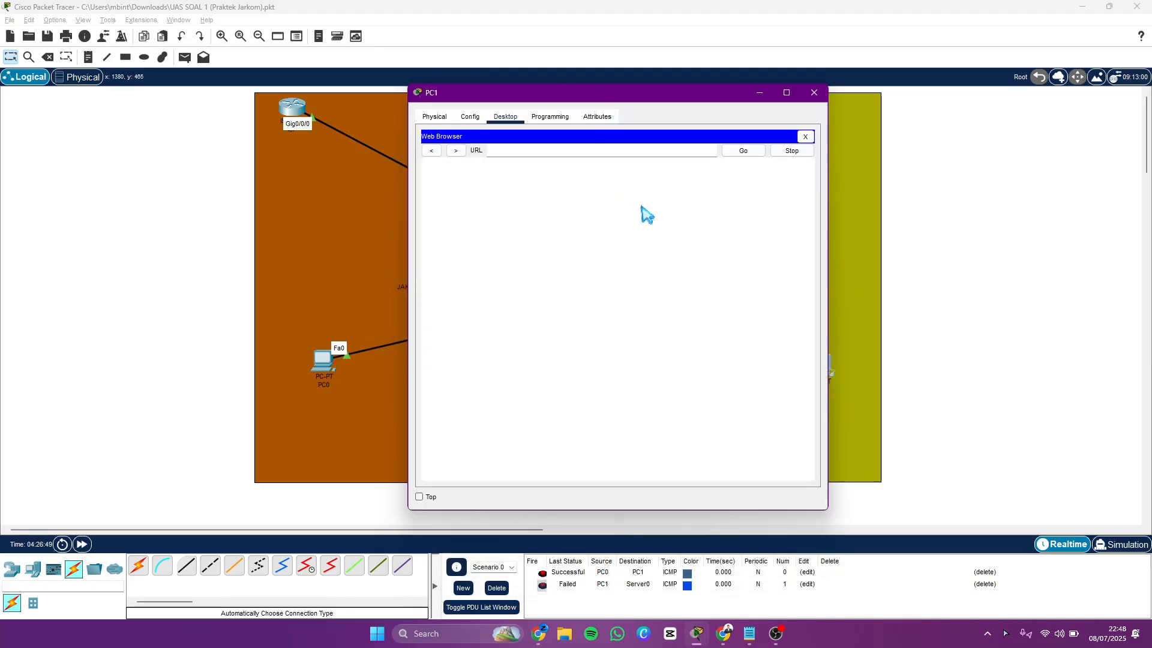
{"action": "left_click", "coordinate": [594, 153]}
{"action": "key", "text": "ctrl+v"}
{"action": "left_click", "coordinate": [749, 152]}
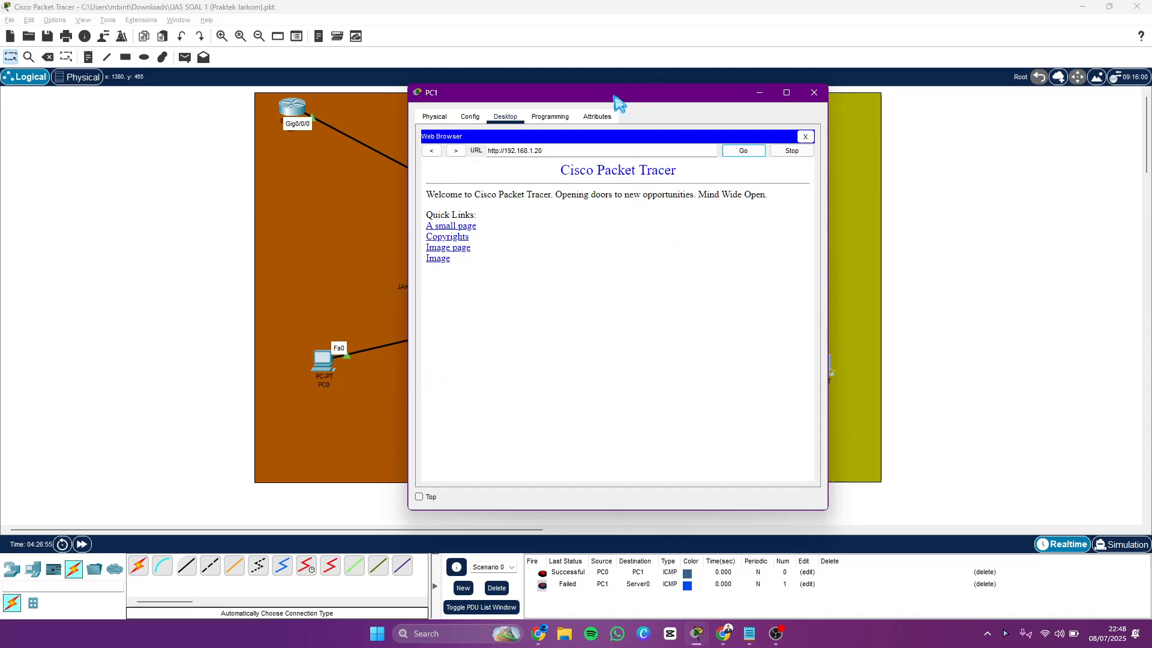
Move the PC1 window off the Jakarta topology, review the assignment PDF in Chrome, and switch to OBS
{"action": "left_click_drag", "start_coordinate": [618, 98], "coordinate": [886, 101]}
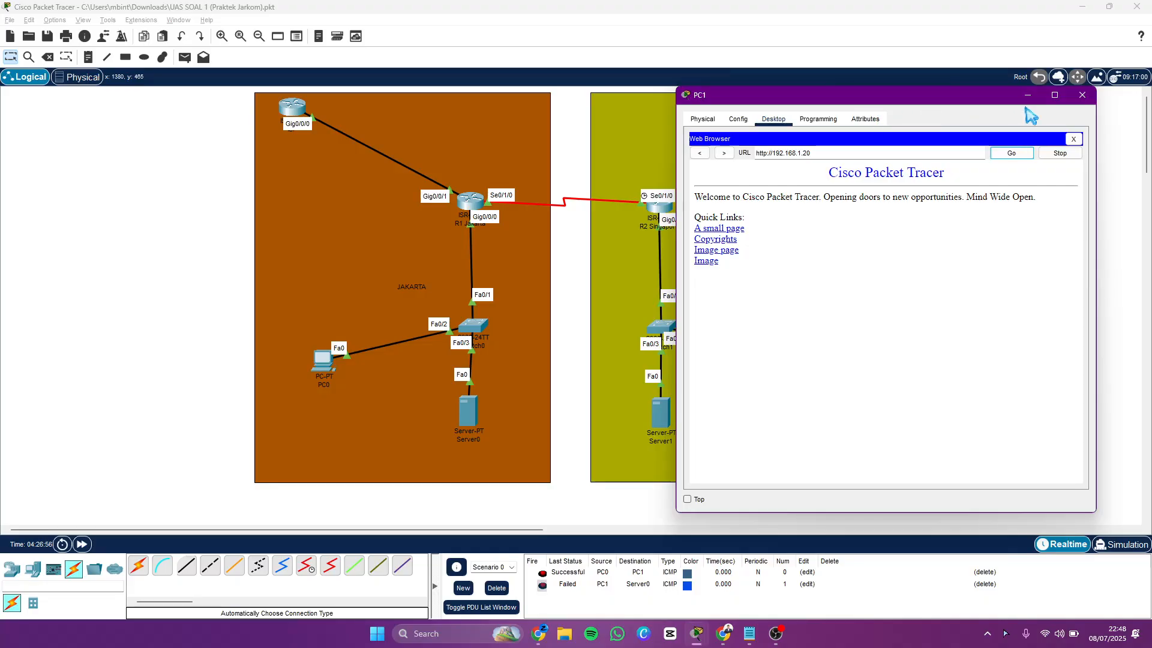
{"action": "left_click", "coordinate": [724, 634]}
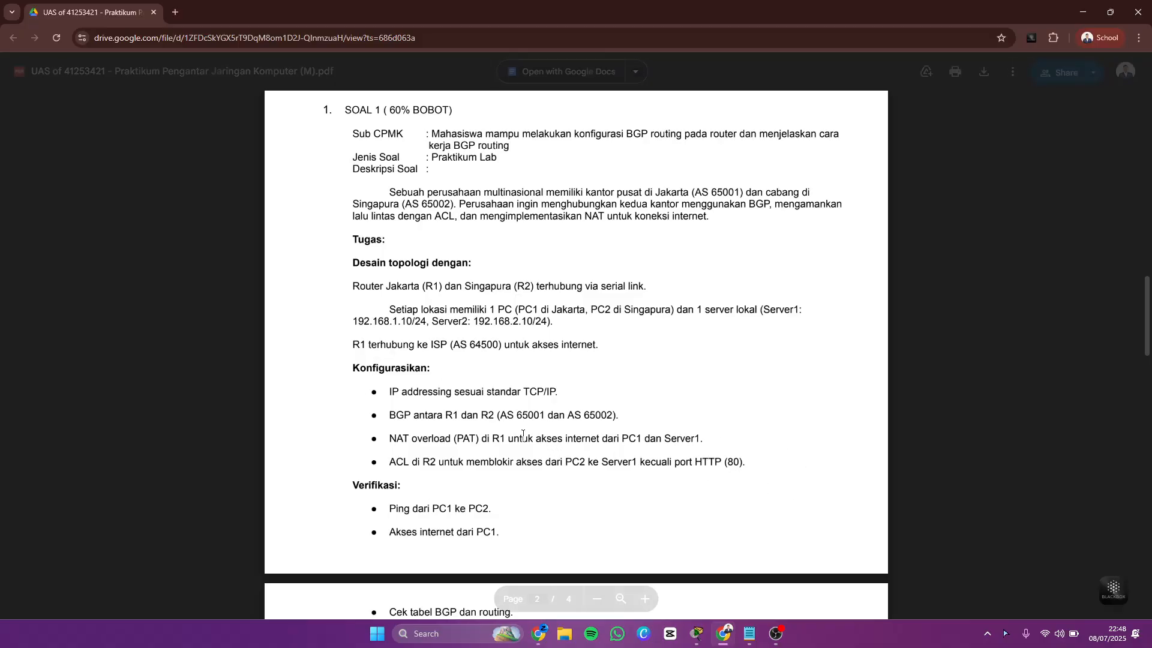
{"action": "left_click", "coordinate": [778, 640]}
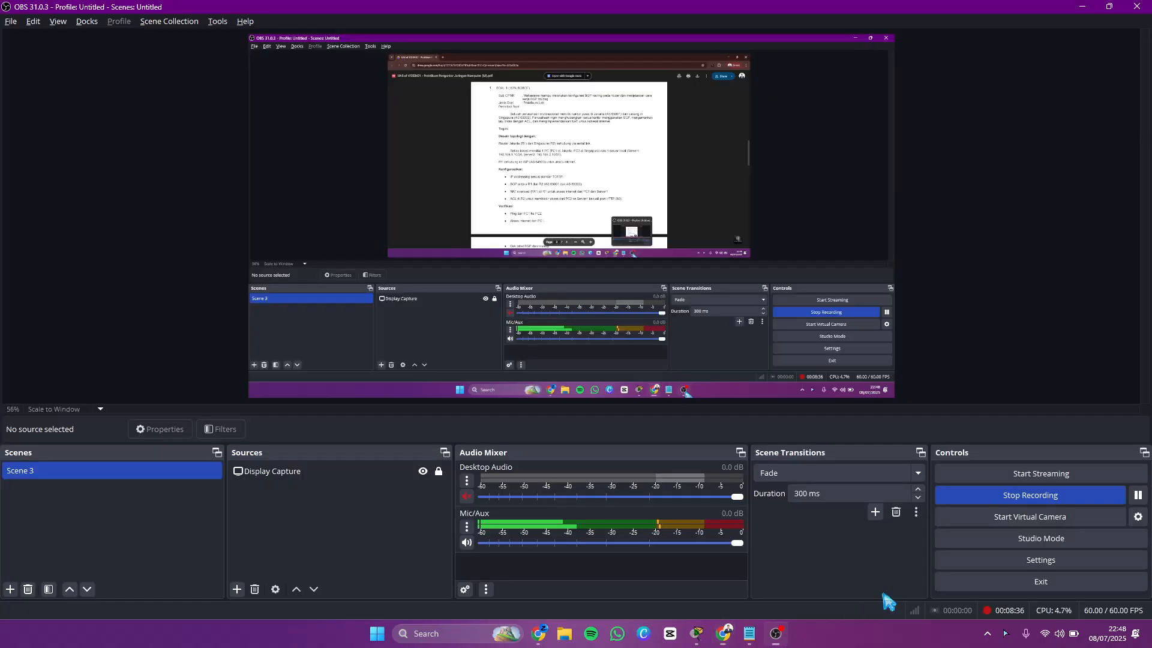